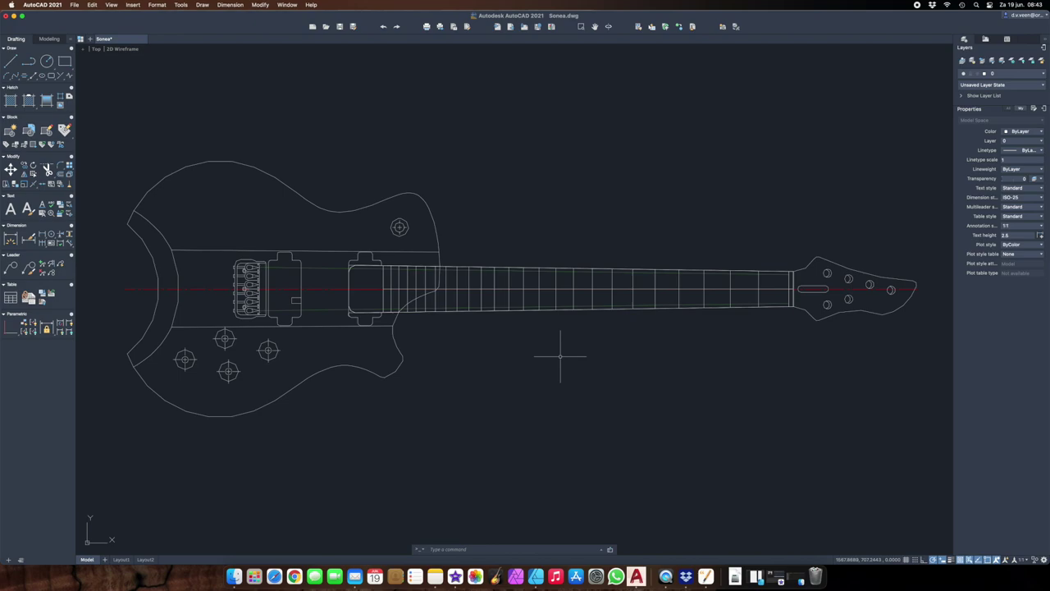
Draw three vertical guide lines from the neck pocket, neck edge and fretboard end past the side profile.
{"action": "scroll", "coordinate": [561, 356], "scroll_direction": "down", "scroll_amount": 2}
{"action": "middle_click_drag", "start_coordinate": [559, 357], "coordinate": [549, 229]}
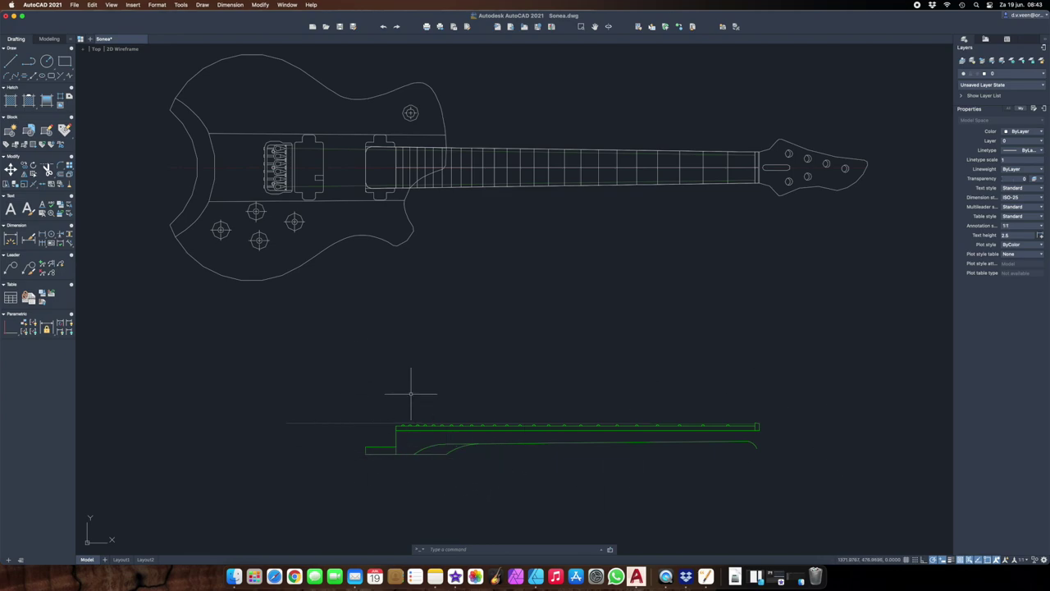
{"action": "type", "text": "l"}
{"action": "key", "text": "Return"}
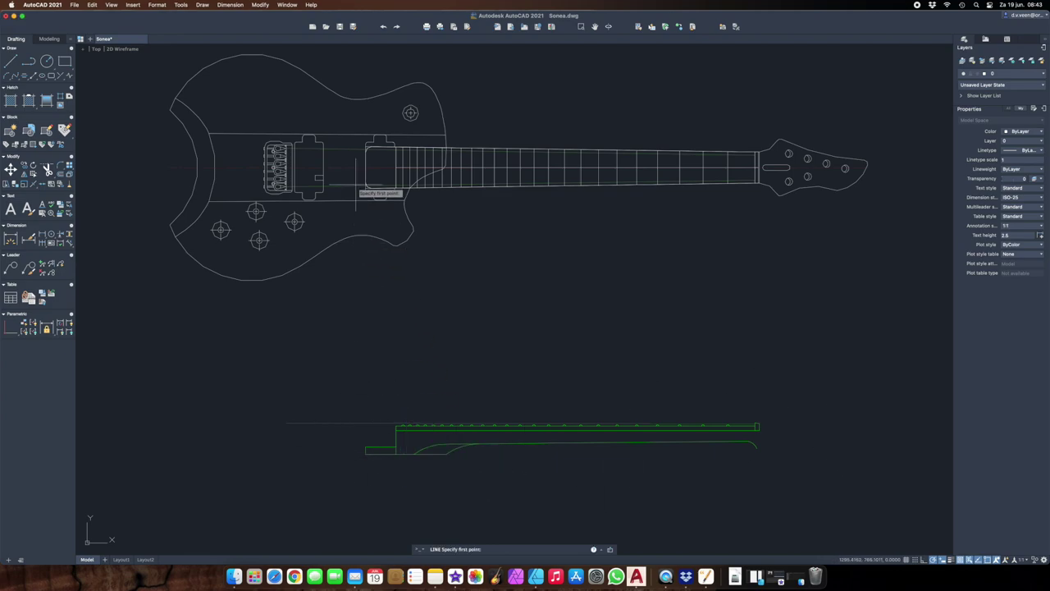
{"action": "left_click", "coordinate": [366, 169]}
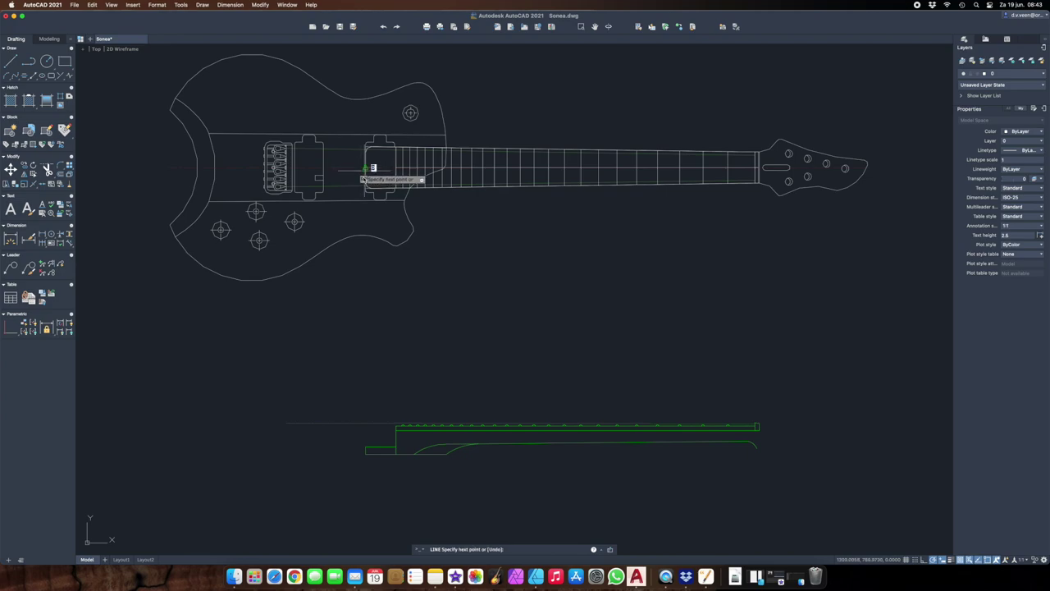
{"action": "left_click", "coordinate": [366, 475]}
{"action": "key", "text": "Return"}
{"action": "key", "text": "Return"}
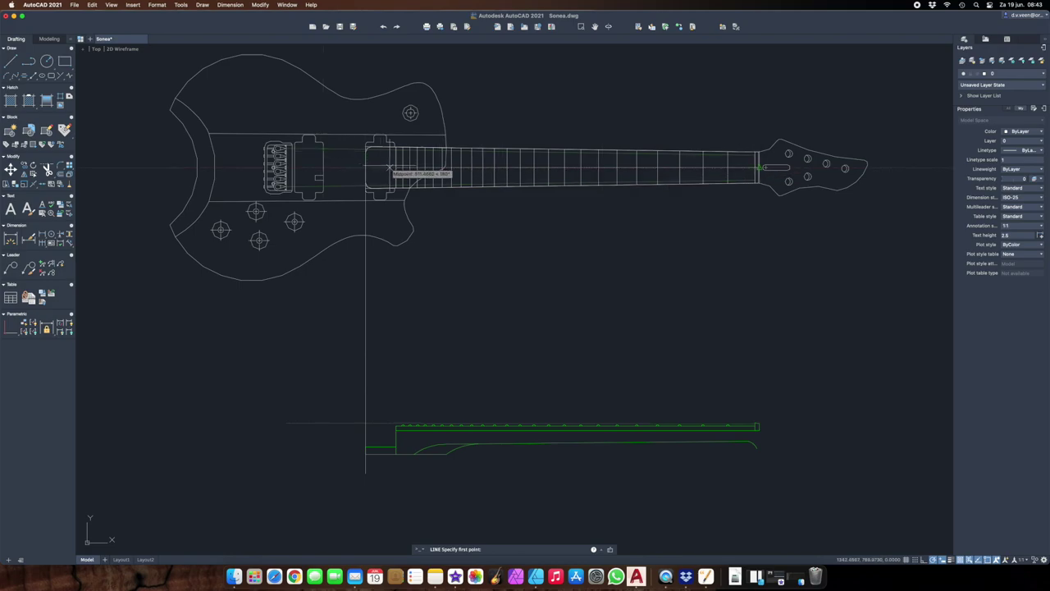
{"action": "left_click", "coordinate": [396, 168]}
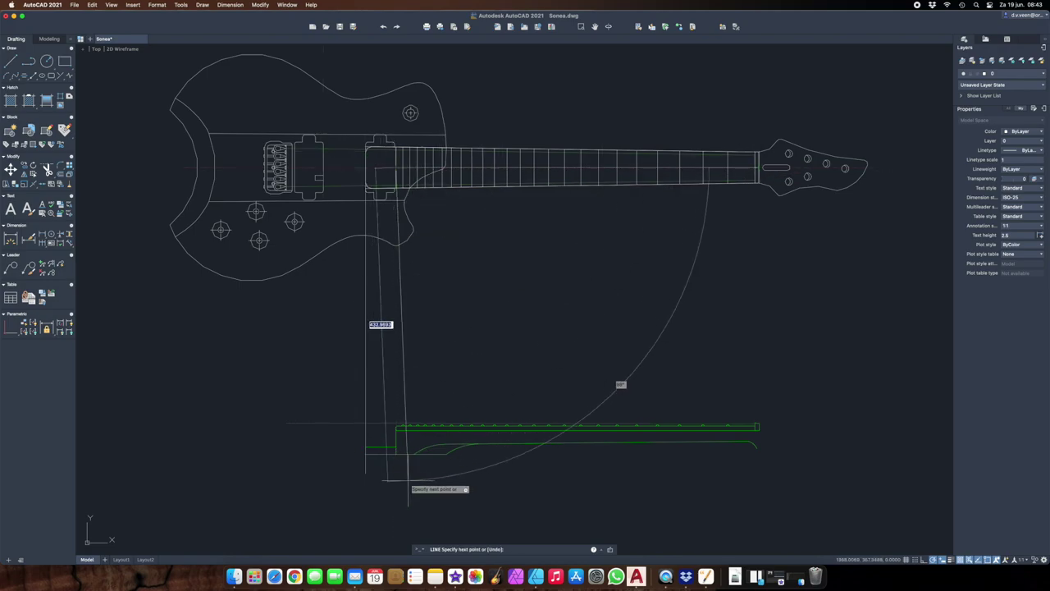
{"action": "left_click", "coordinate": [397, 483]}
{"action": "key", "text": "Return"}
{"action": "key", "text": "Return"}
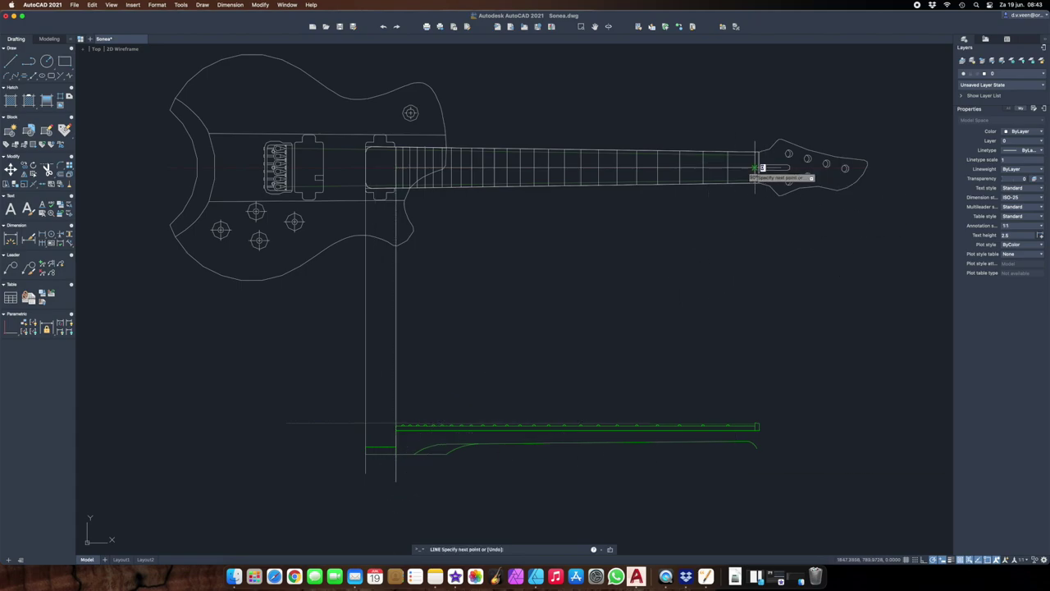
{"action": "left_click", "coordinate": [755, 514]}
{"action": "key", "text": "Return"}
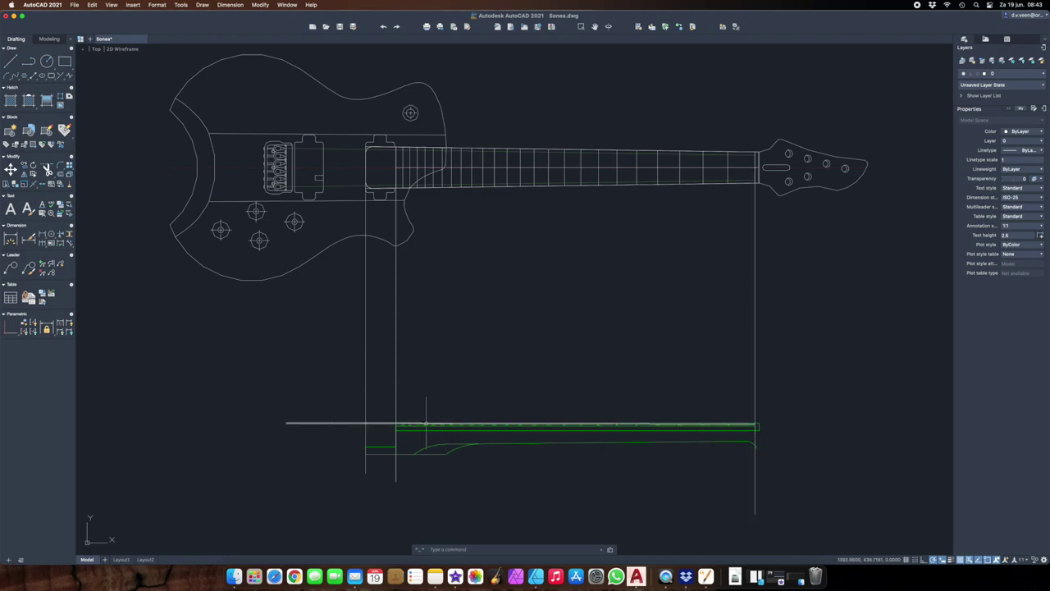
Window-select the three vertical guide lines and delete them.
{"action": "left_click", "coordinate": [810, 309]}
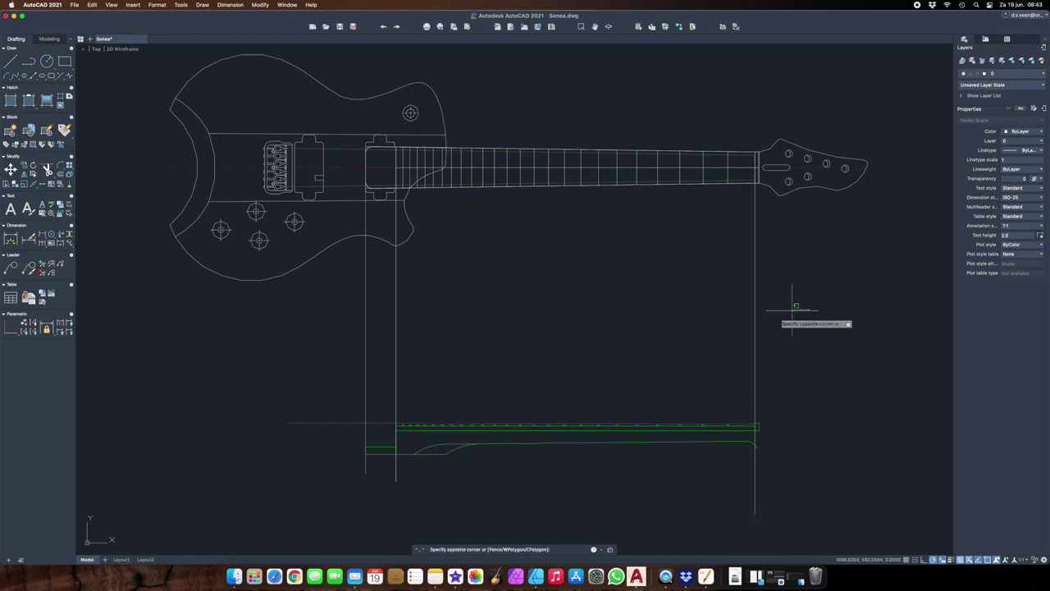
{"action": "left_click", "coordinate": [256, 374]}
{"action": "key", "text": "Delete"}
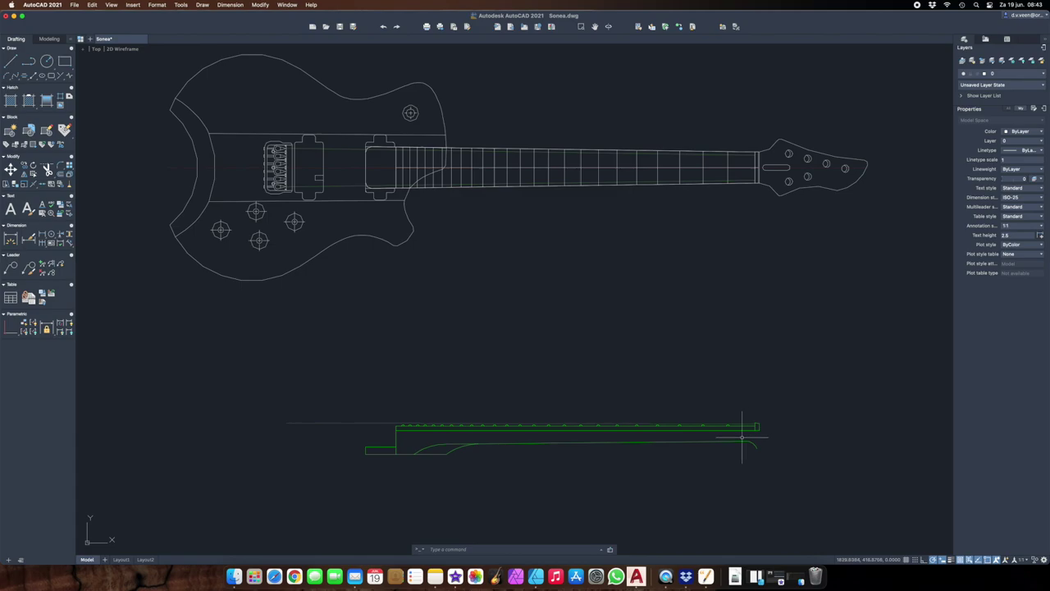
Zoom and pan the view over to the headstock end of the top-view neck.
{"action": "scroll", "coordinate": [743, 437], "scroll_direction": "up", "scroll_amount": 1}
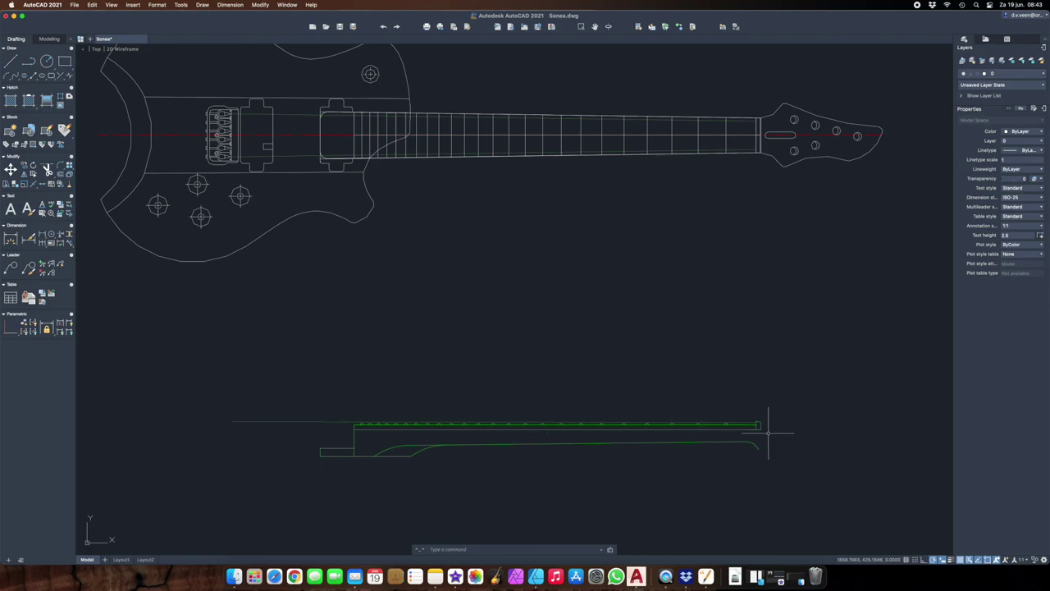
{"action": "scroll", "coordinate": [733, 420], "scroll_direction": "up", "scroll_amount": 3}
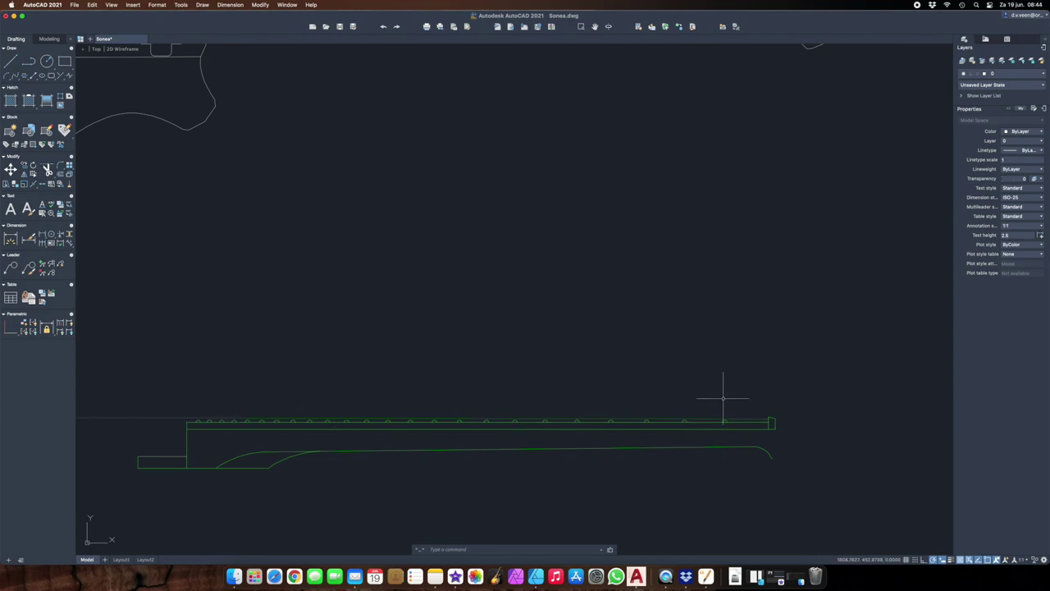
{"action": "scroll", "coordinate": [726, 417], "scroll_direction": "up", "scroll_amount": 4}
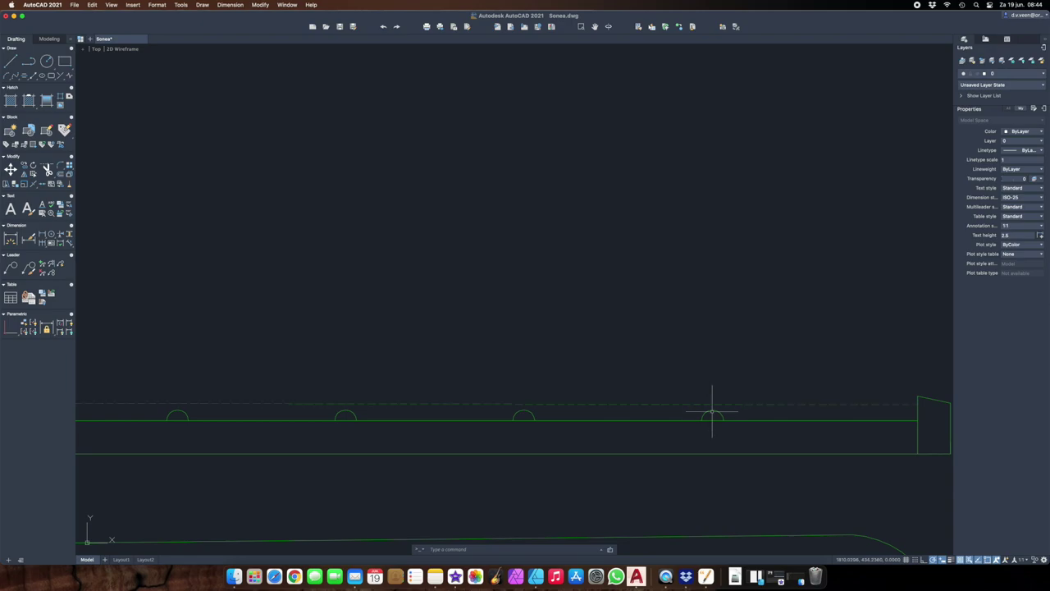
{"action": "scroll", "coordinate": [711, 410], "scroll_direction": "down", "scroll_amount": 4}
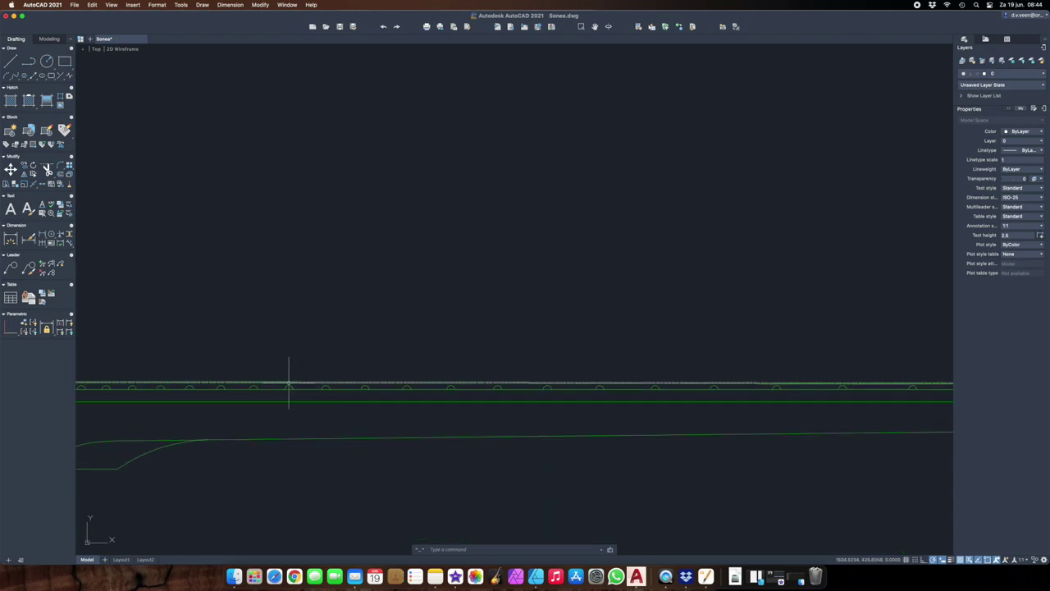
{"action": "scroll", "coordinate": [388, 447], "scroll_direction": "down", "scroll_amount": 3}
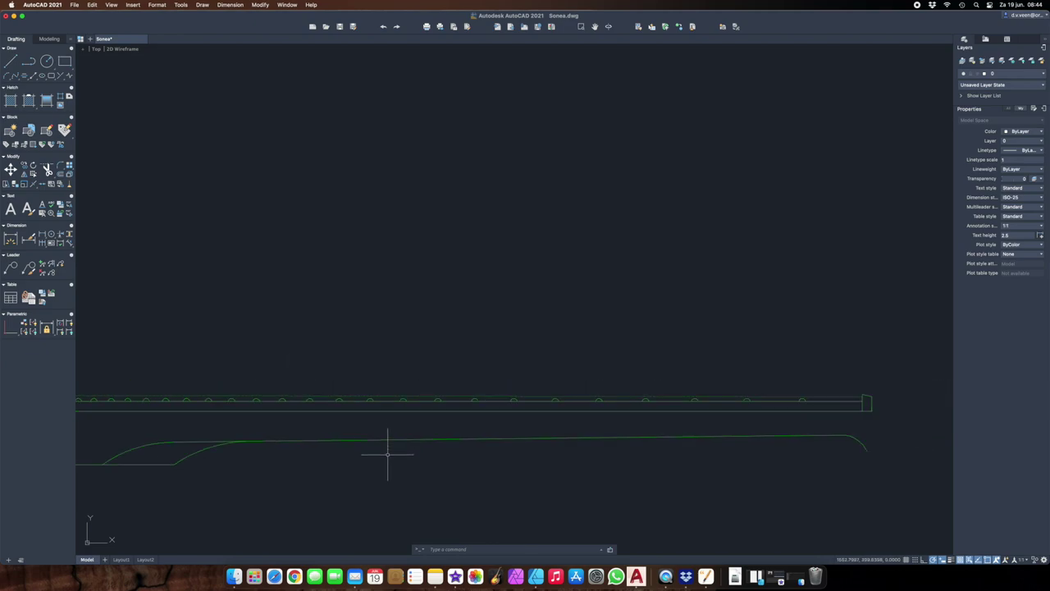
{"action": "scroll", "coordinate": [709, 443], "scroll_direction": "down", "scroll_amount": 2}
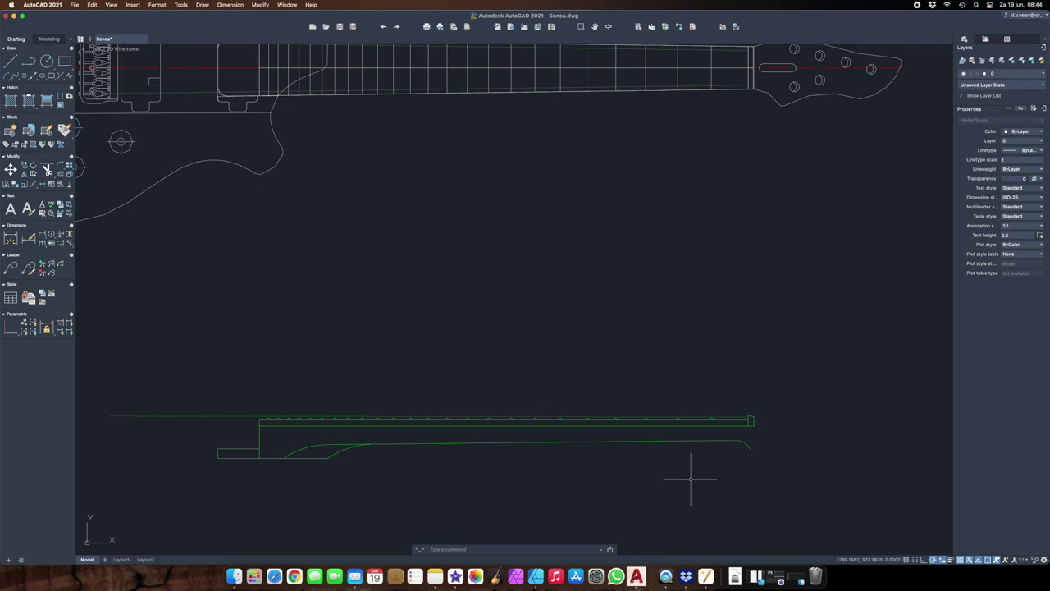
{"action": "scroll", "coordinate": [691, 479], "scroll_direction": "right", "scroll_amount": 10}
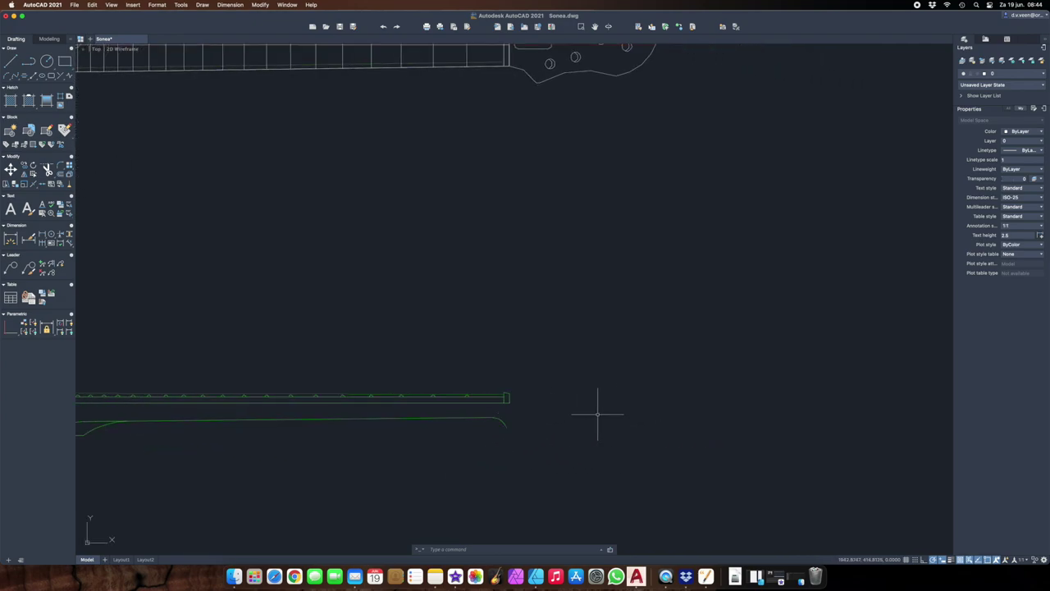
{"action": "mouse_move", "coordinate": [598, 415]}
{"action": "middle_mouse_down"}
{"action": "mouse_move", "coordinate": [498, 418]}
{"action": "mouse_move", "coordinate": [499, 460]}
{"action": "mouse_move", "coordinate": [502, 443]}
{"action": "middle_mouse_up"}
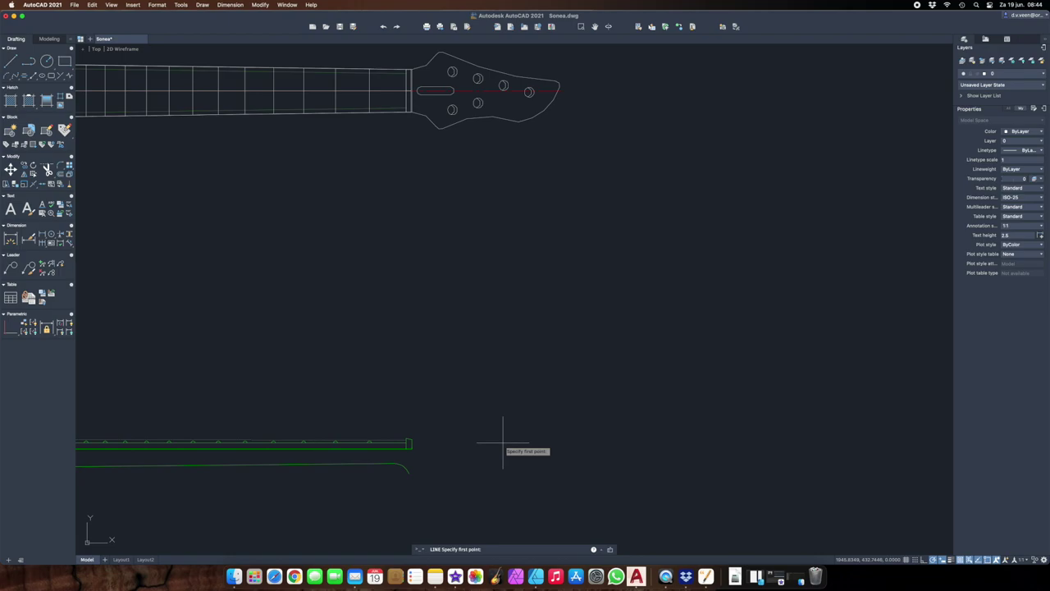
Draw a vertical line from the headstock tip straight down, then zoom to the side-view neck end.
{"action": "left_click", "coordinate": [557, 86]}
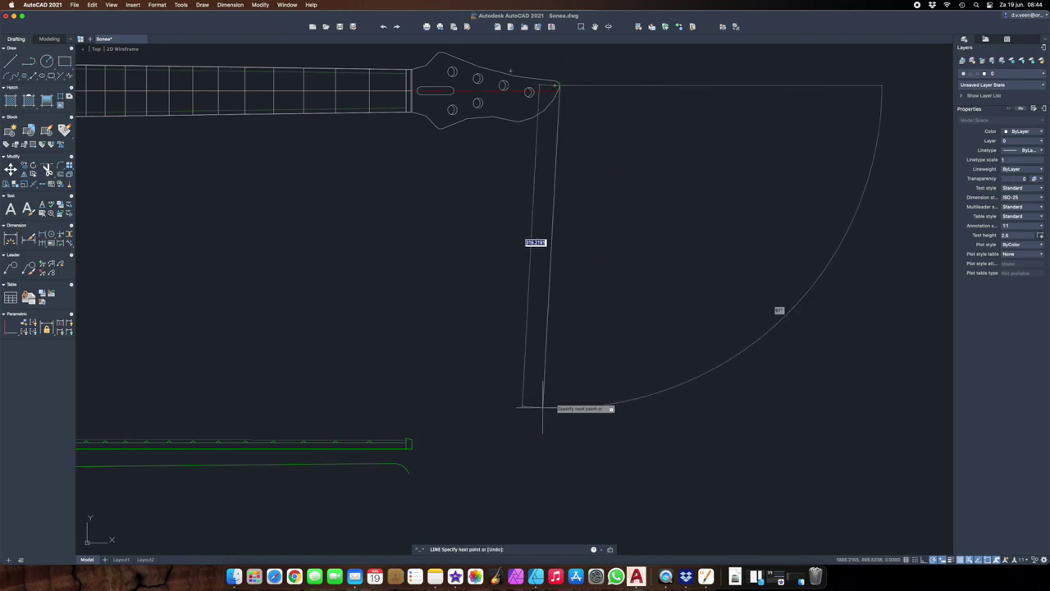
{"action": "left_click", "coordinate": [560, 523]}
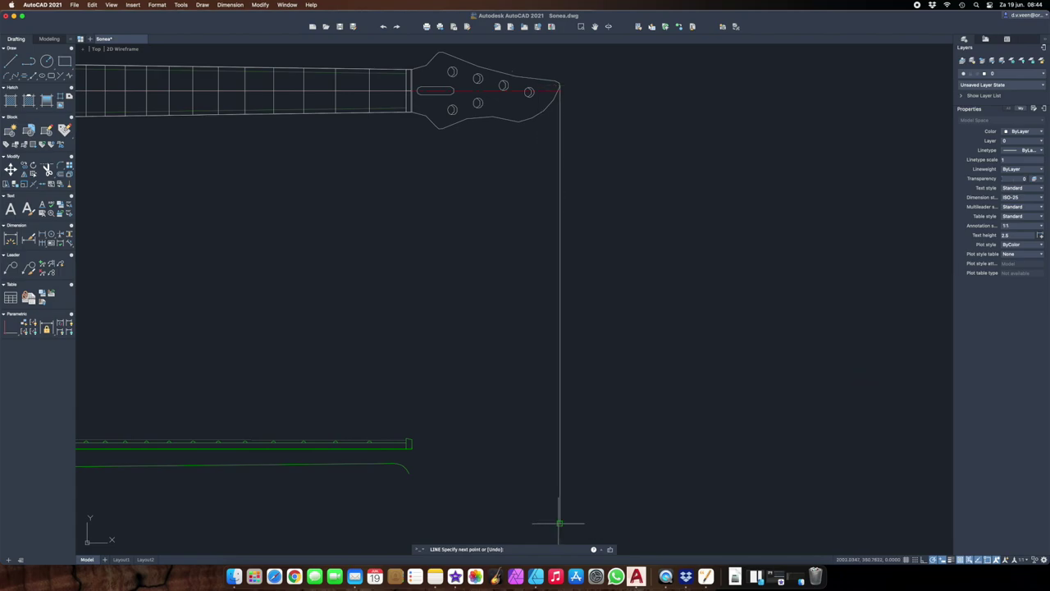
{"action": "key", "text": "Escape"}
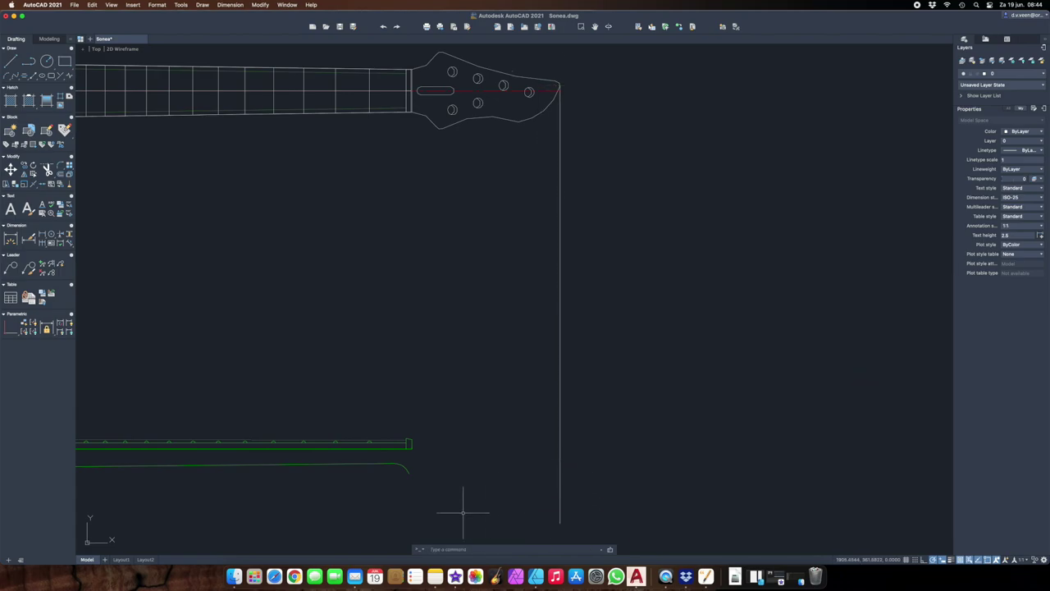
{"action": "scroll", "coordinate": [462, 513], "scroll_direction": "up", "scroll_amount": 3}
{"action": "mouse_move", "coordinate": [485, 502]}
{"action": "middle_mouse_down"}
{"action": "mouse_move", "coordinate": [544, 347]}
{"action": "mouse_move", "coordinate": [497, 356]}
{"action": "middle_mouse_up"}
{"action": "scroll", "coordinate": [533, 311], "scroll_direction": "up", "scroll_amount": 1}
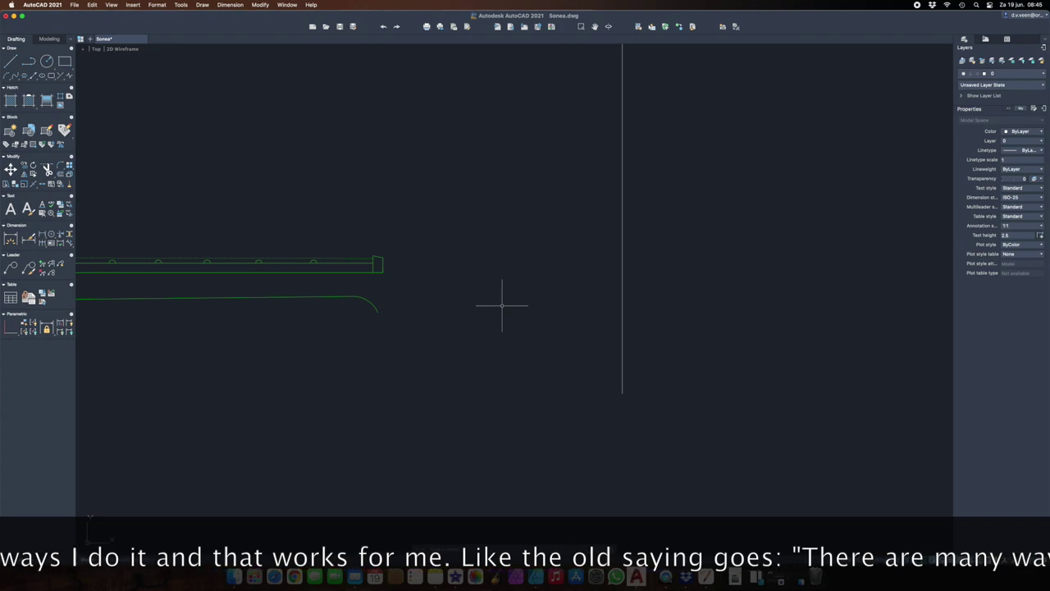
Draw the sloped headstock-angle line from the side-view neck end past the vertical guide line.
{"action": "left_click", "coordinate": [382, 271]}
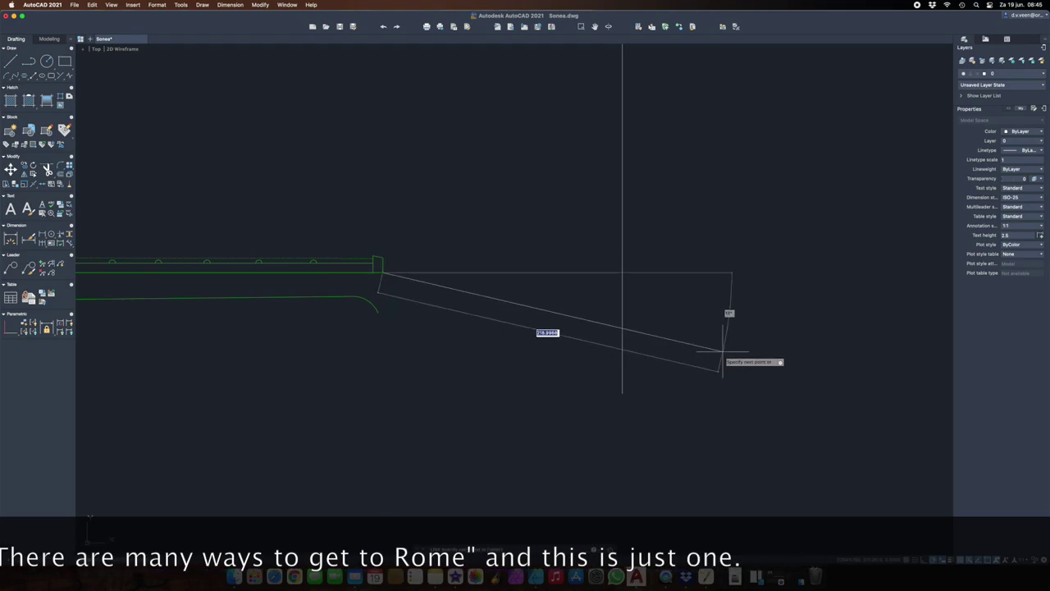
{"action": "left_click", "coordinate": [682, 328]}
{"action": "key", "text": "Escape"}
{"action": "key", "text": "ctrl+v"}
{"action": "key", "text": "Escape"}
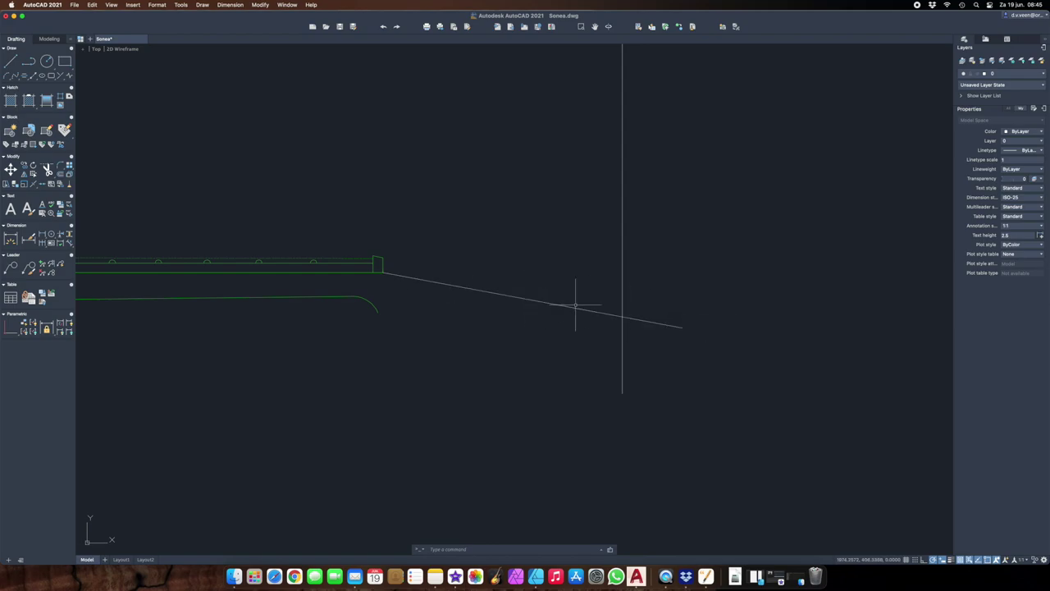
Select the sloped headstock-angle line and start the COPY command.
{"action": "left_click", "coordinate": [515, 281]}
{"action": "left_click", "coordinate": [484, 312]}
{"action": "type", "text": "opy"}
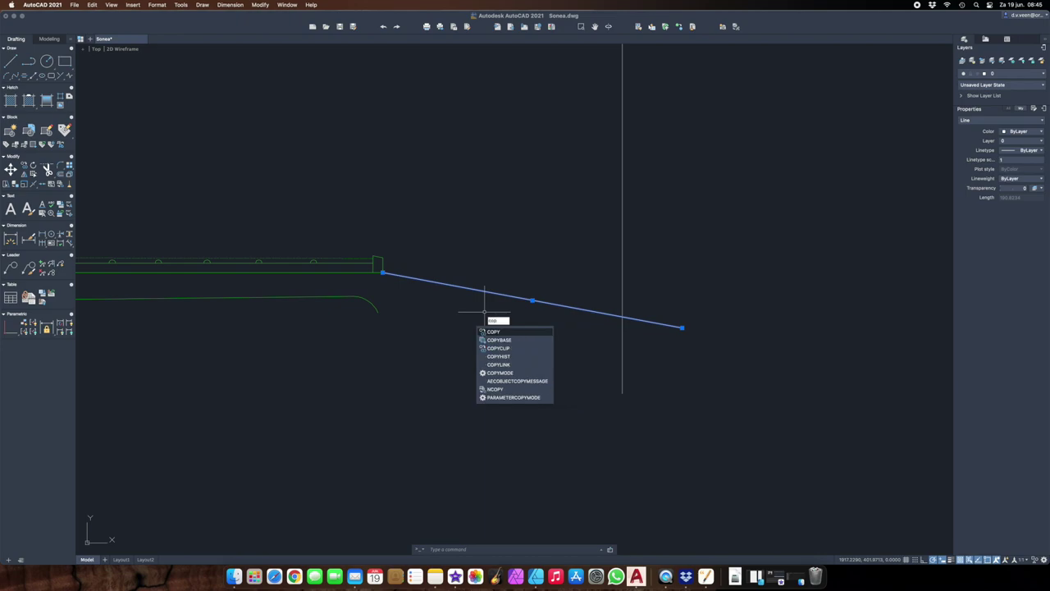
Copy the sloped line from its left end up to the headstock's top corner.
{"action": "left_click", "coordinate": [496, 332]}
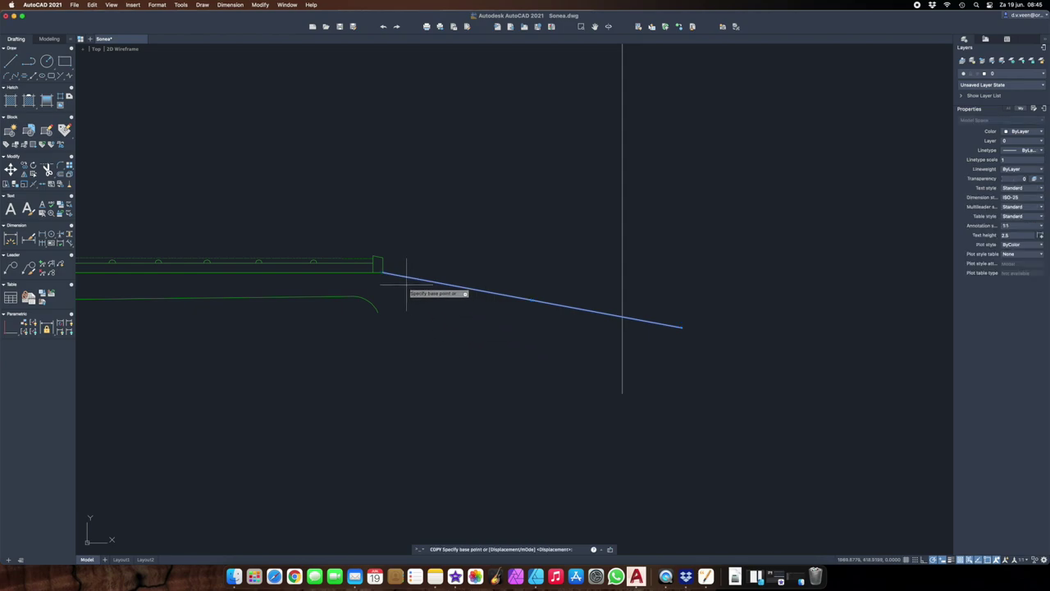
{"action": "left_click", "coordinate": [382, 272]}
{"action": "scroll", "coordinate": [363, 235], "scroll_direction": "up", "scroll_amount": 4}
{"action": "left_click", "coordinate": [364, 234]}
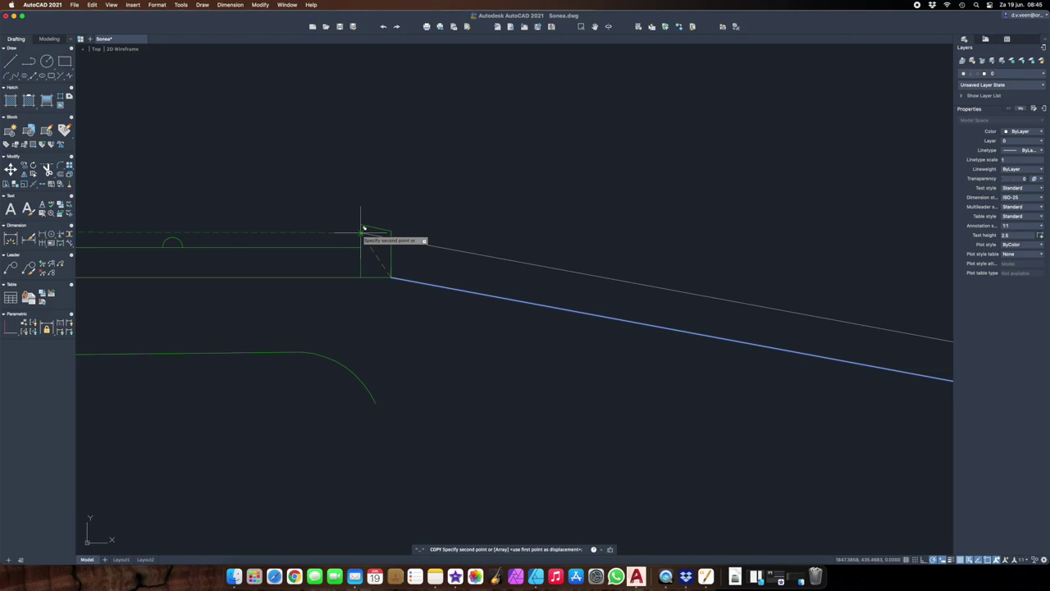
{"action": "key", "text": "Return"}
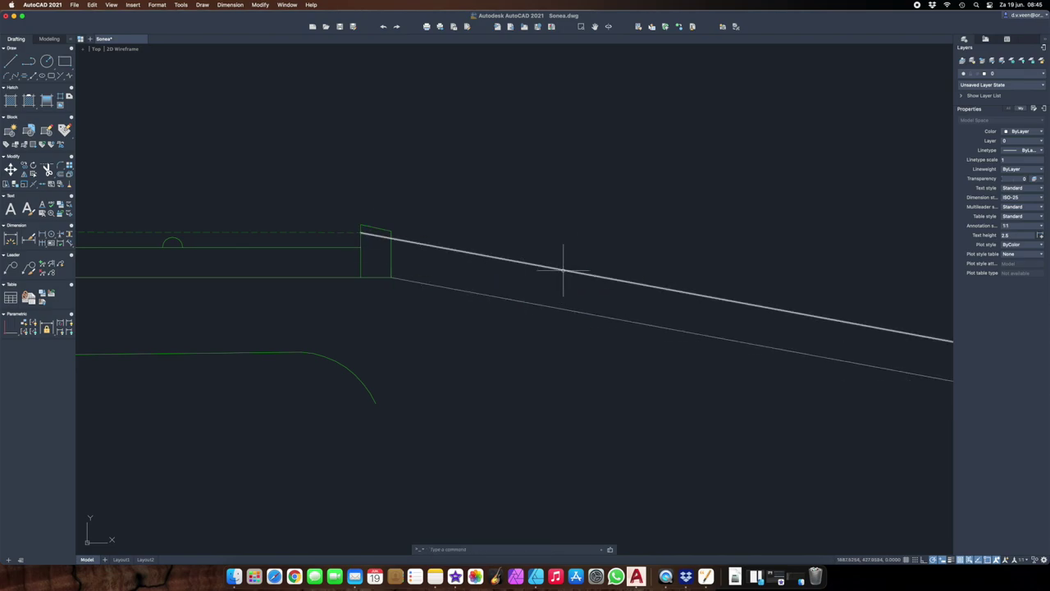
Move the copied upper line onto the Strings layer so it appears dashed.
{"action": "left_click", "coordinate": [620, 280]}
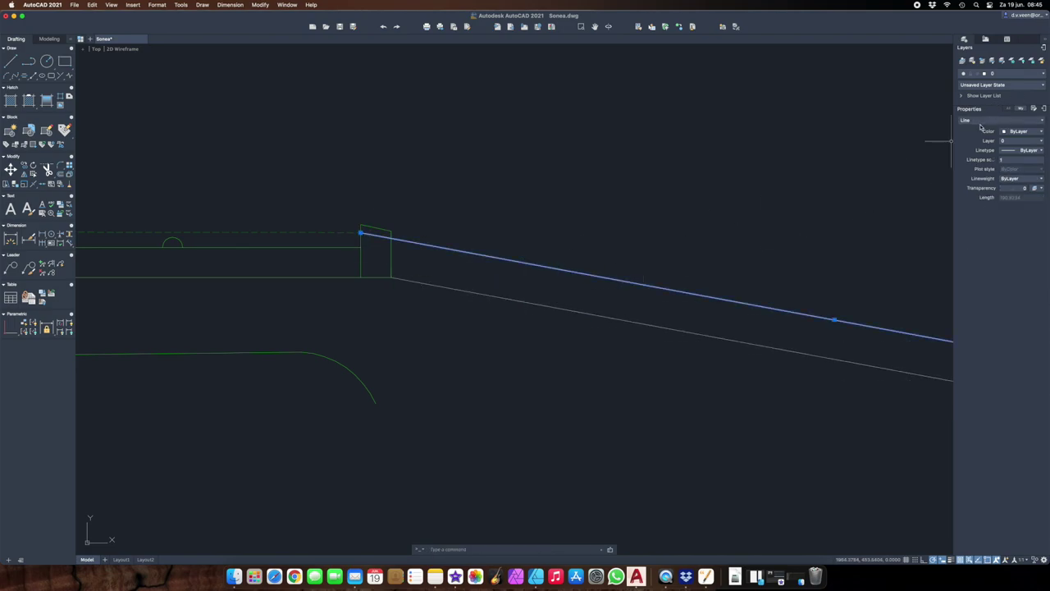
{"action": "left_click", "coordinate": [1009, 143]}
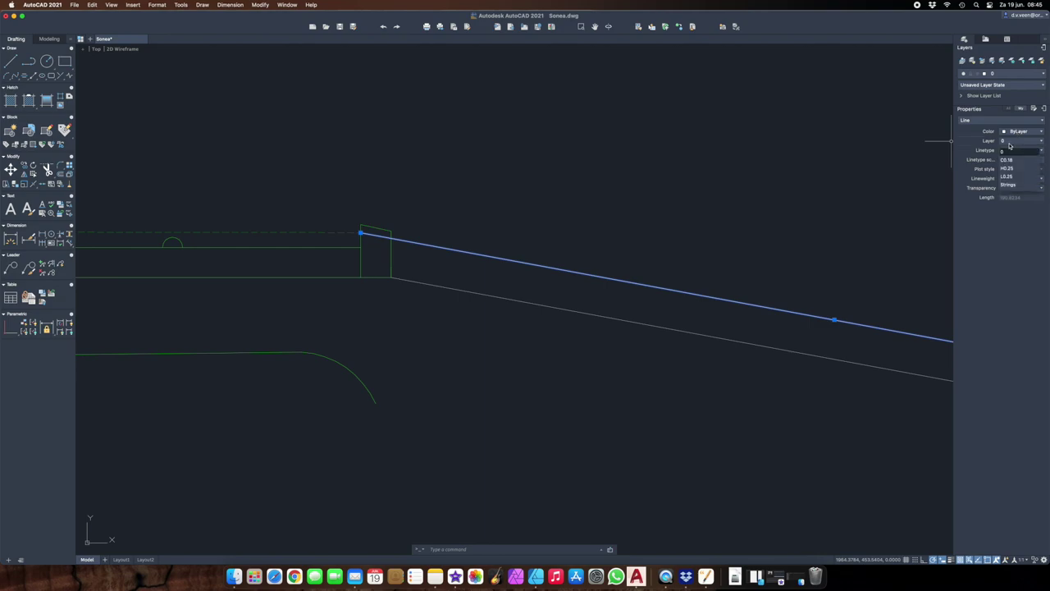
{"action": "left_click", "coordinate": [1010, 185]}
{"action": "key", "text": "Escape"}
{"action": "scroll", "coordinate": [631, 199], "scroll_direction": "down", "scroll_amount": 3}
{"action": "middle_click_drag", "start_coordinate": [668, 262], "coordinate": [440, 310]}
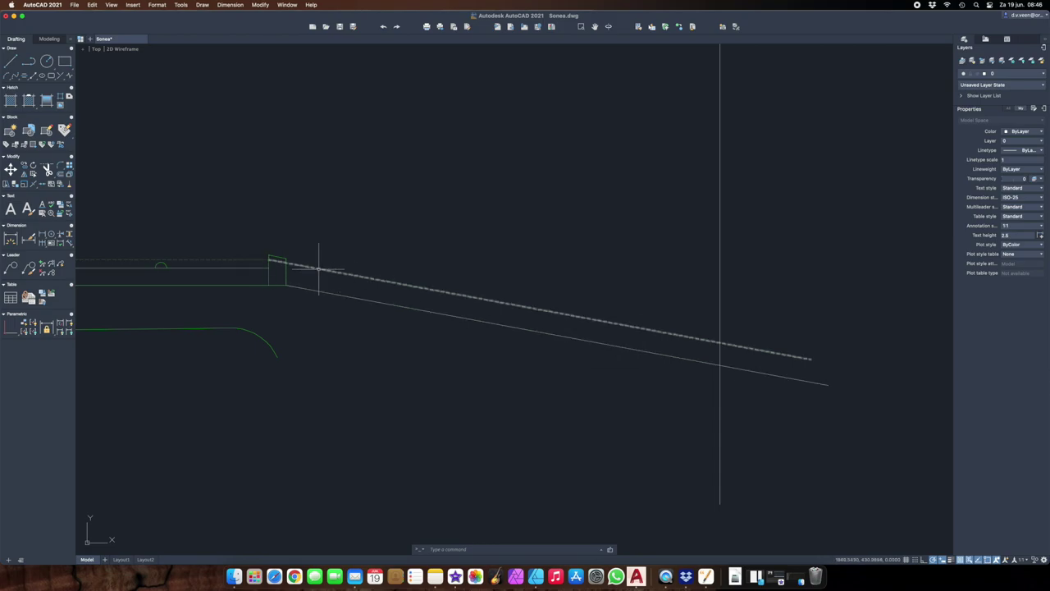
{"action": "scroll", "coordinate": [257, 262], "scroll_direction": "up", "scroll_amount": 1}
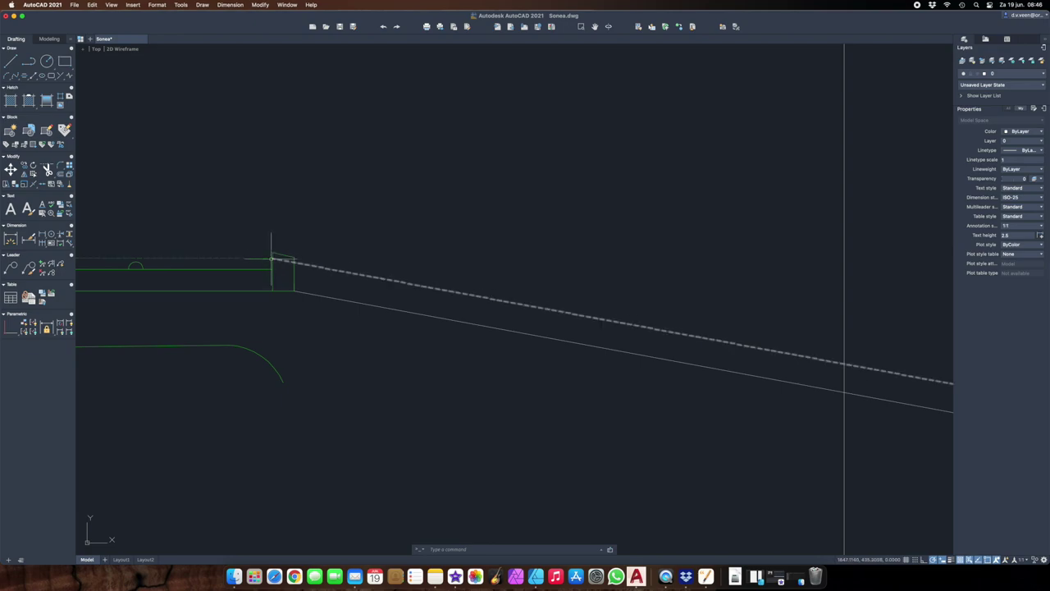
{"action": "scroll", "coordinate": [528, 339], "scroll_direction": "down", "scroll_amount": 2}
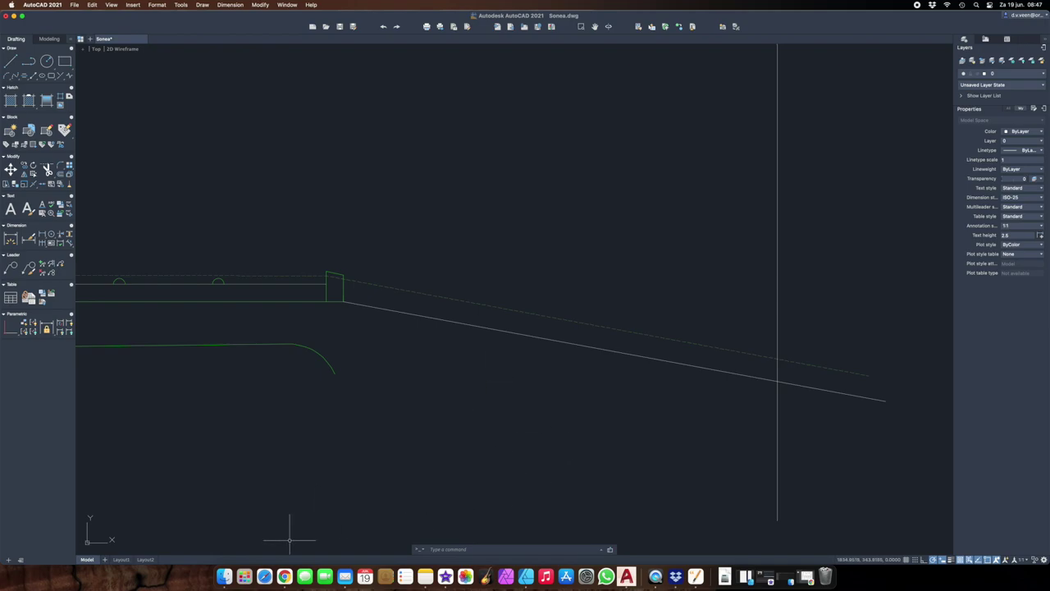
Read the Hipshot 6EL0 Grip-Lock tuner dimensions PDF in Chrome, then return to AutoCAD.
{"action": "left_click", "coordinate": [284, 577]}
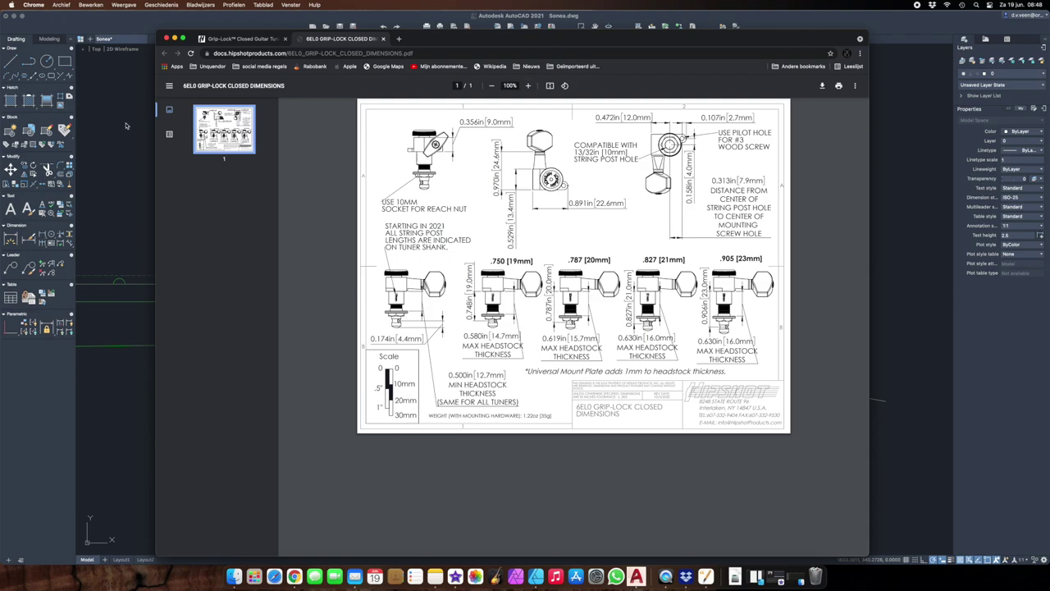
{"action": "left_click", "coordinate": [124, 122]}
{"action": "left_click", "coordinate": [560, 271]}
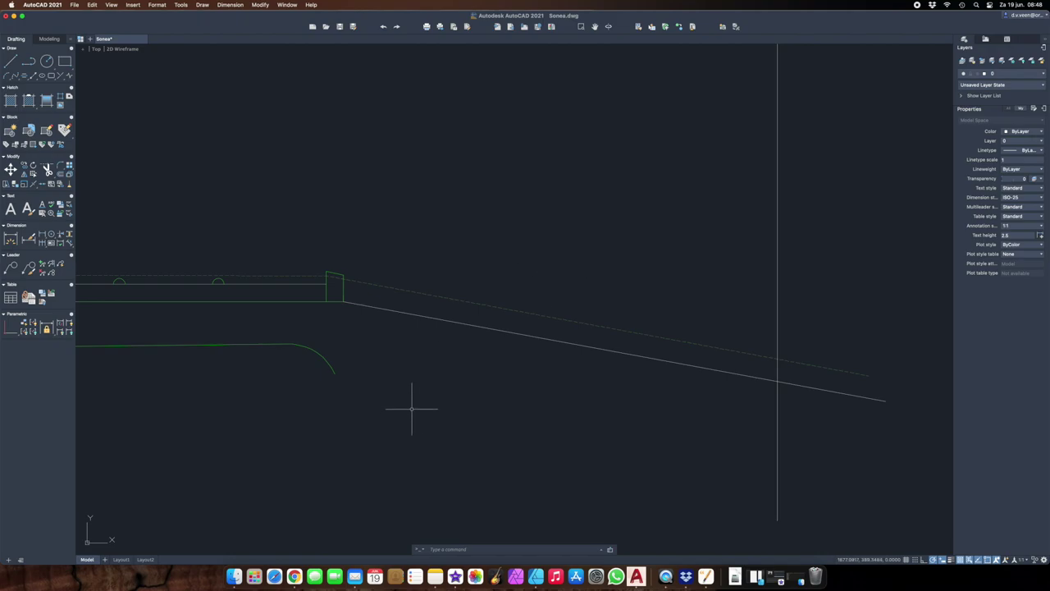
Draw a short line from below the neck ending perpendicular to the dashed string line.
{"action": "type", "text": "l"}
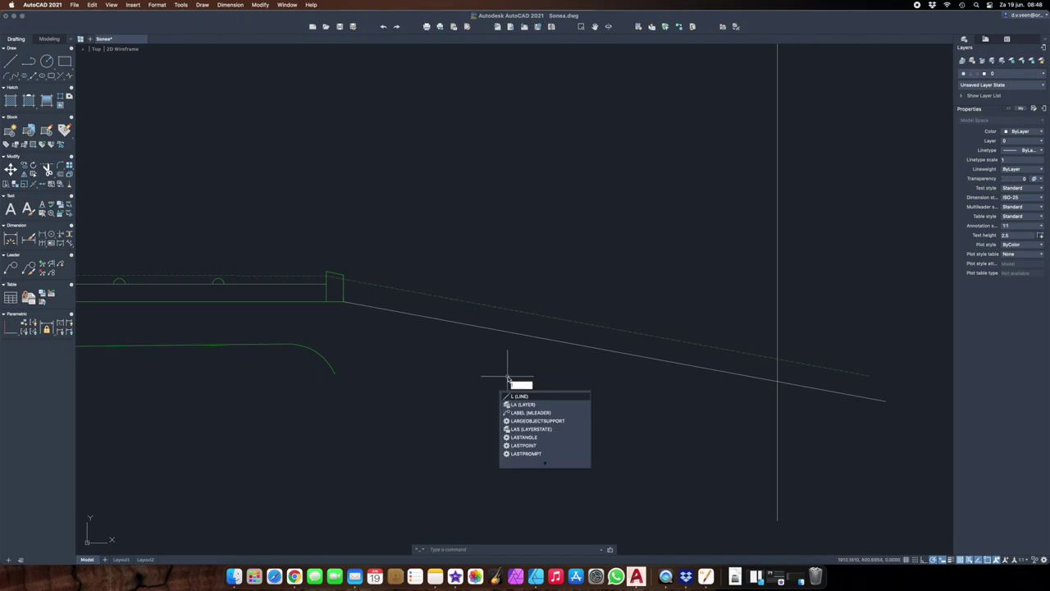
{"action": "key", "text": "Return"}
{"action": "left_click", "coordinate": [509, 375]}
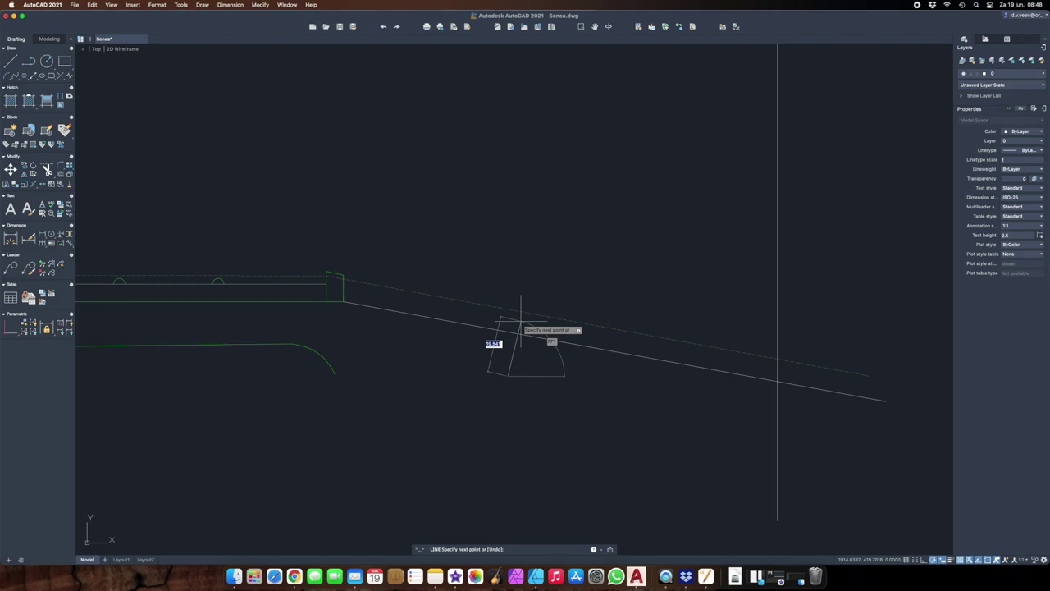
{"action": "right_click", "coordinate": [520, 324], "text": "shift"}
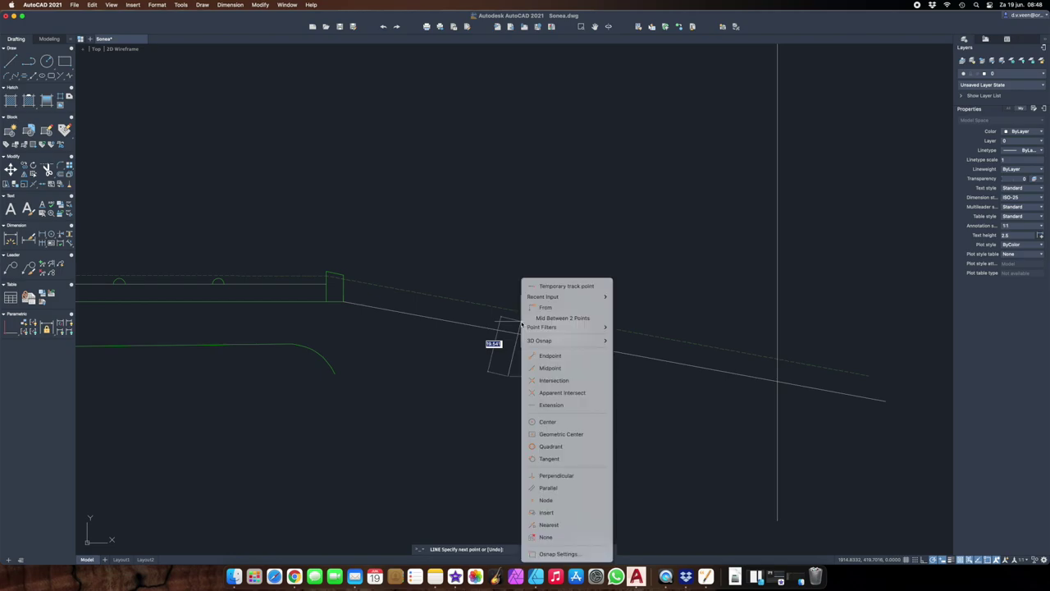
{"action": "left_click", "coordinate": [558, 475]}
{"action": "left_click", "coordinate": [522, 311]}
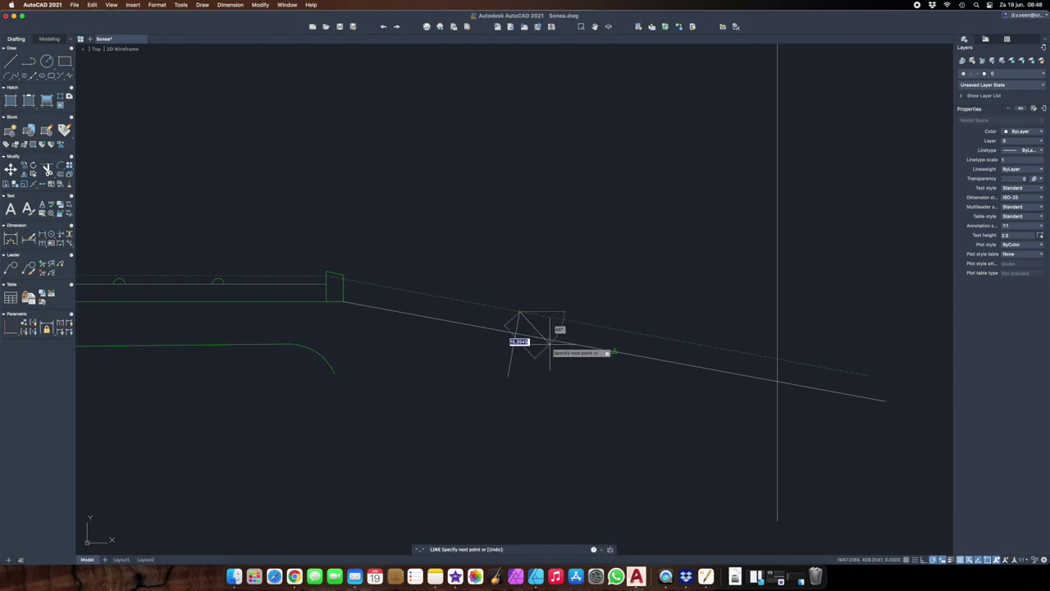
{"action": "key", "text": "Return"}
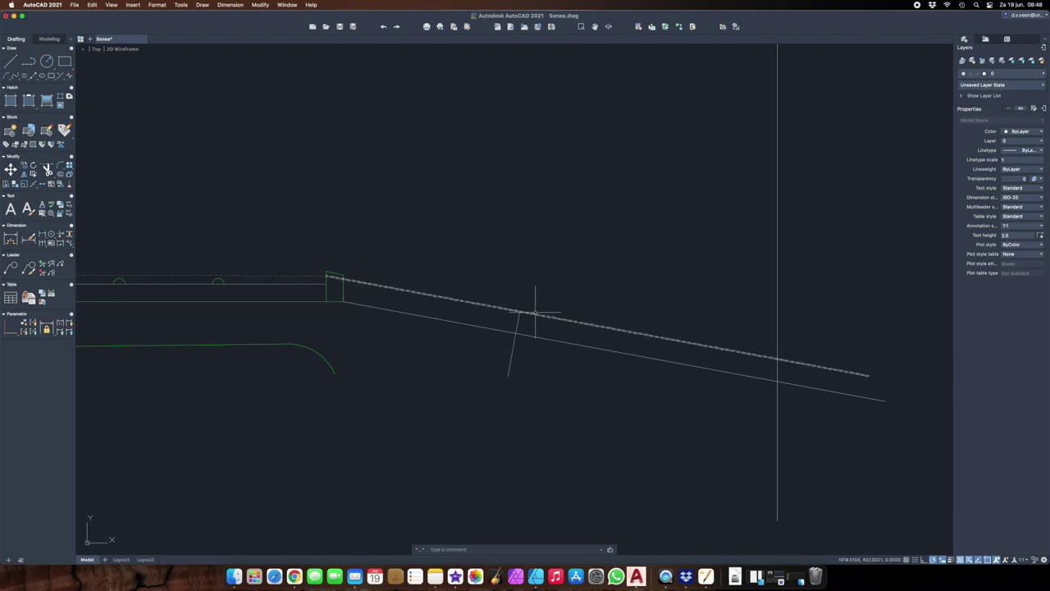
Stretch the short perpendicular line to a length of 20.
{"action": "left_click", "coordinate": [505, 375]}
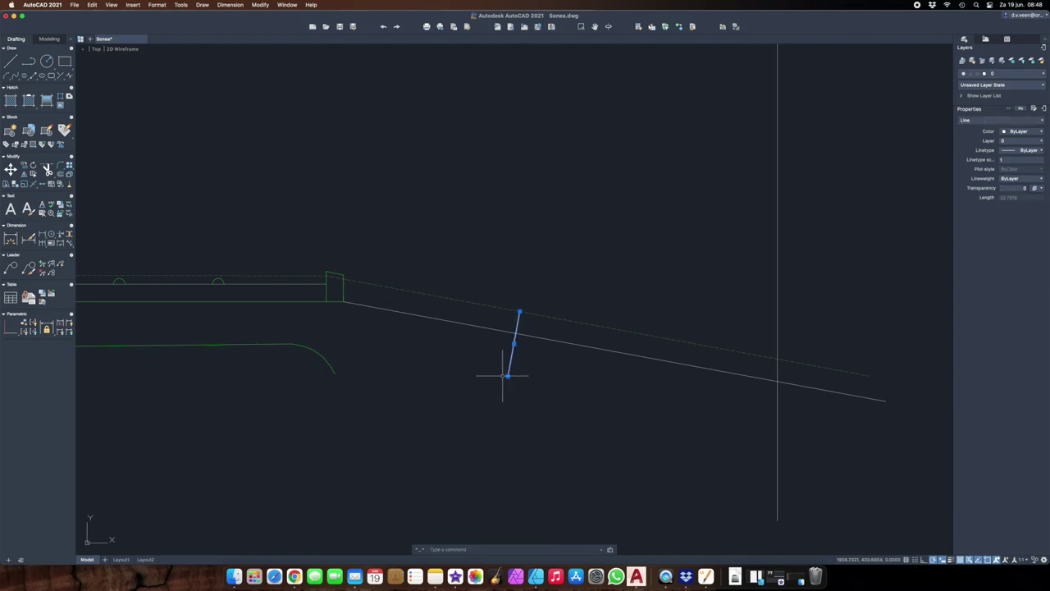
{"action": "left_click", "coordinate": [508, 377]}
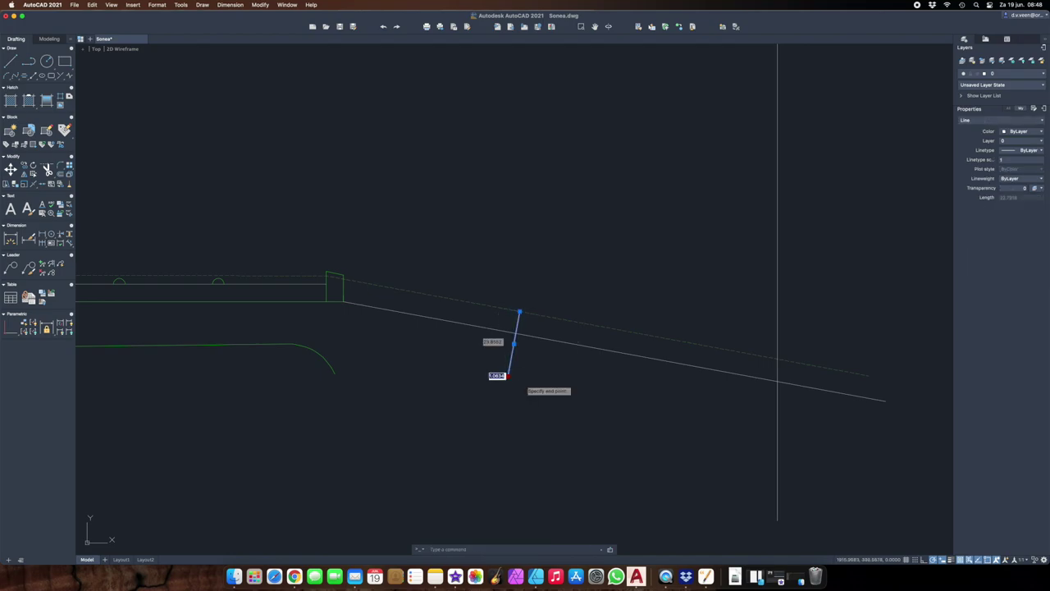
{"action": "key", "text": "Tab"}
{"action": "type", "text": "20"}
{"action": "key", "text": "Return"}
{"action": "key", "text": "Escape"}
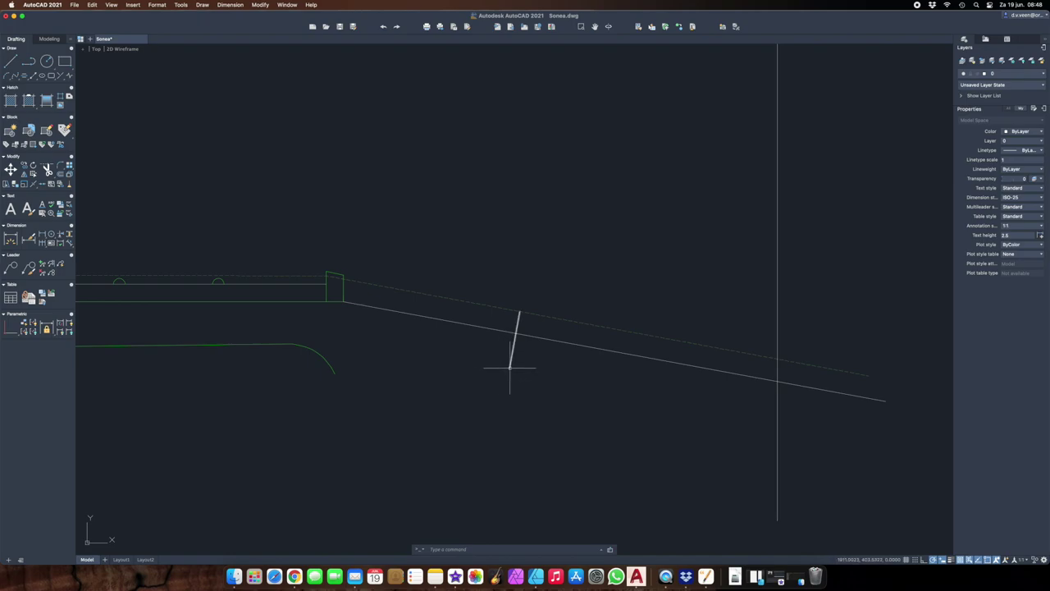
Start copying the long sloped neck line, using the intersection as base point.
{"action": "left_click", "coordinate": [593, 338]}
{"action": "left_click", "coordinate": [560, 376]}
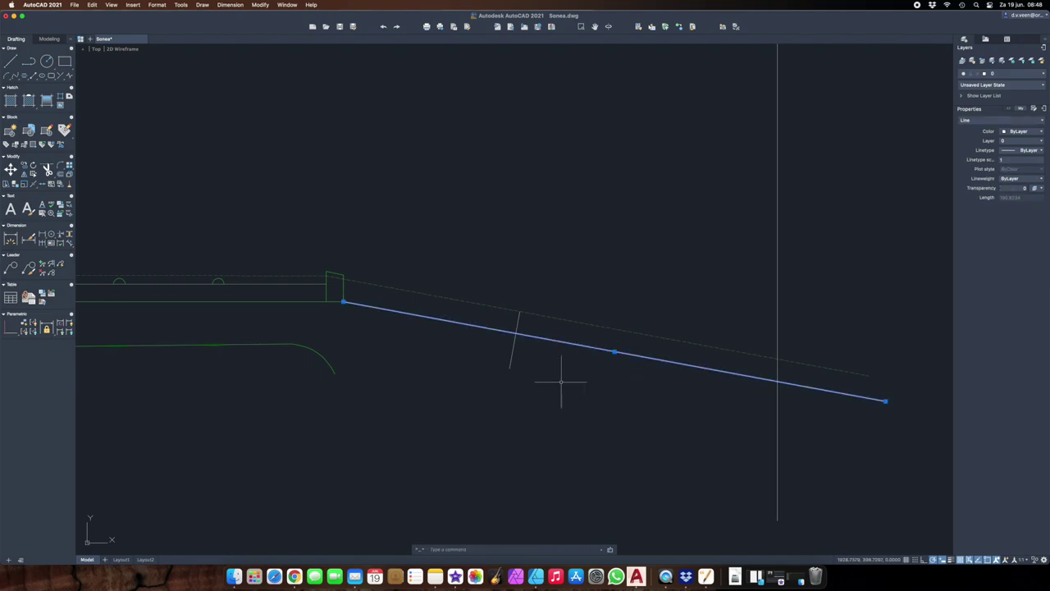
{"action": "type", "text": "cop"}
{"action": "key", "text": "Return"}
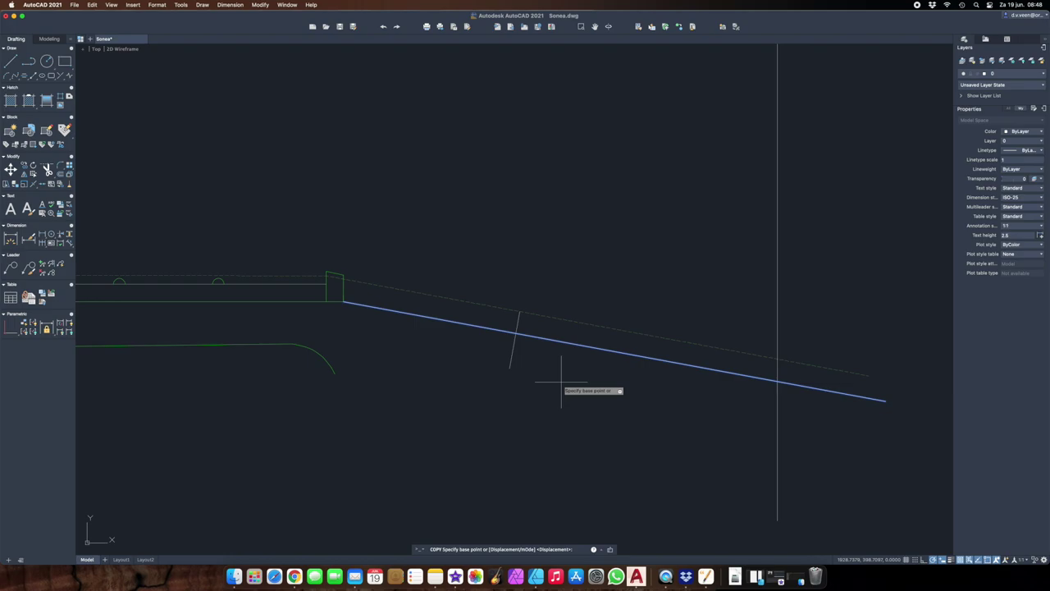
{"action": "left_click", "coordinate": [513, 334]}
Place the neck-line copy at the short line's lower end and measure the 12.32 gap without keeping it.
{"action": "left_click", "coordinate": [509, 369]}
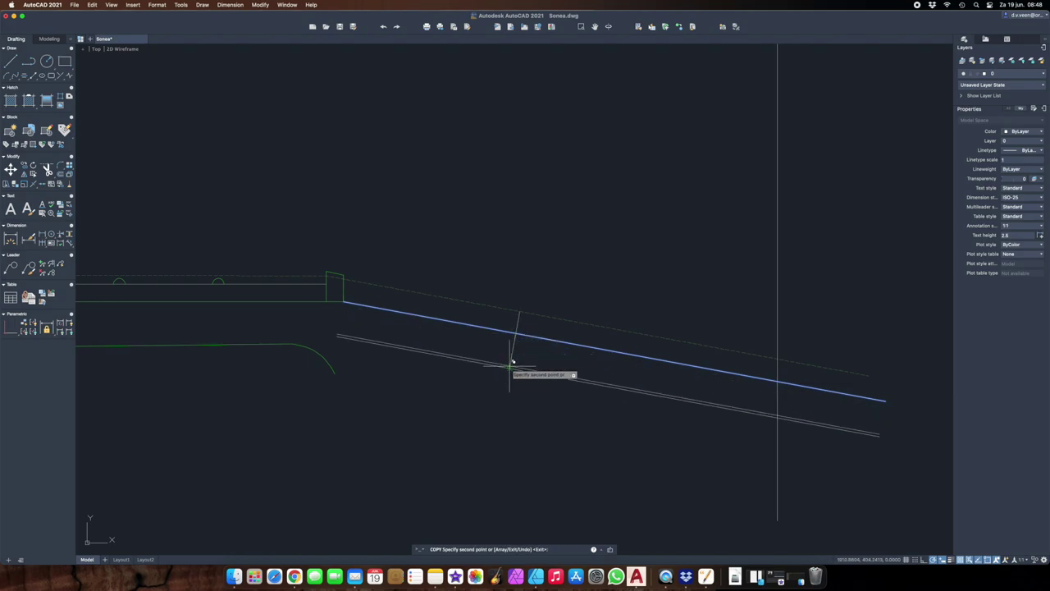
{"action": "key", "text": "Escape"}
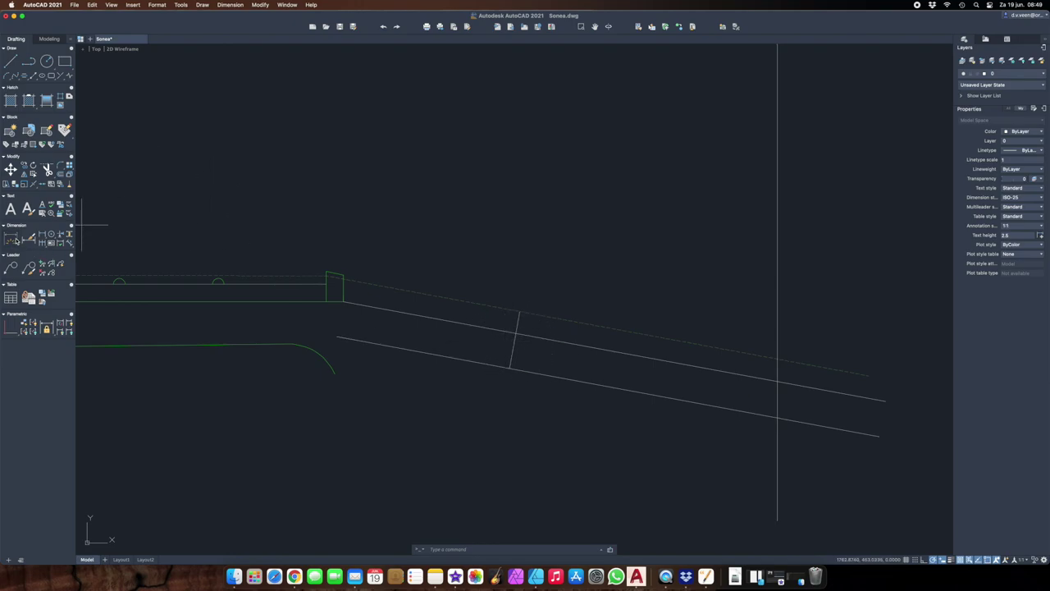
{"action": "left_click", "coordinate": [11, 239]}
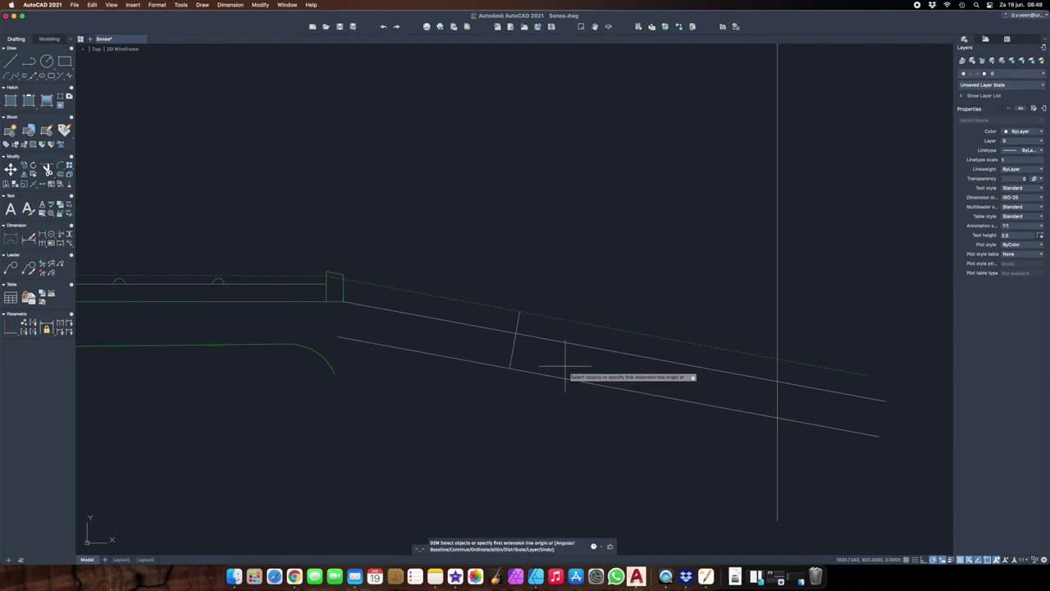
{"action": "left_click", "coordinate": [516, 334]}
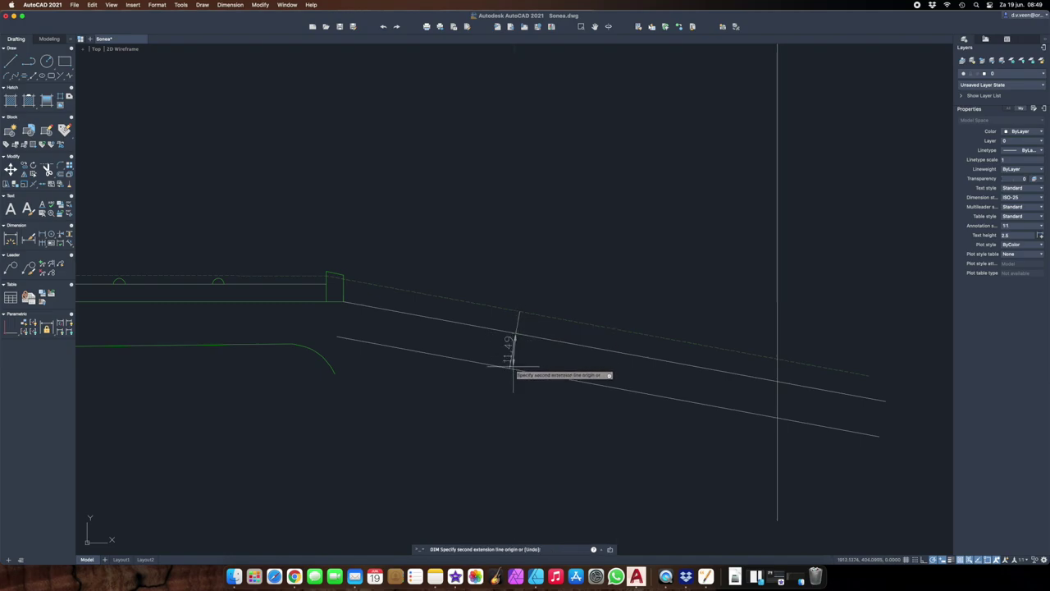
{"action": "left_click", "coordinate": [509, 368]}
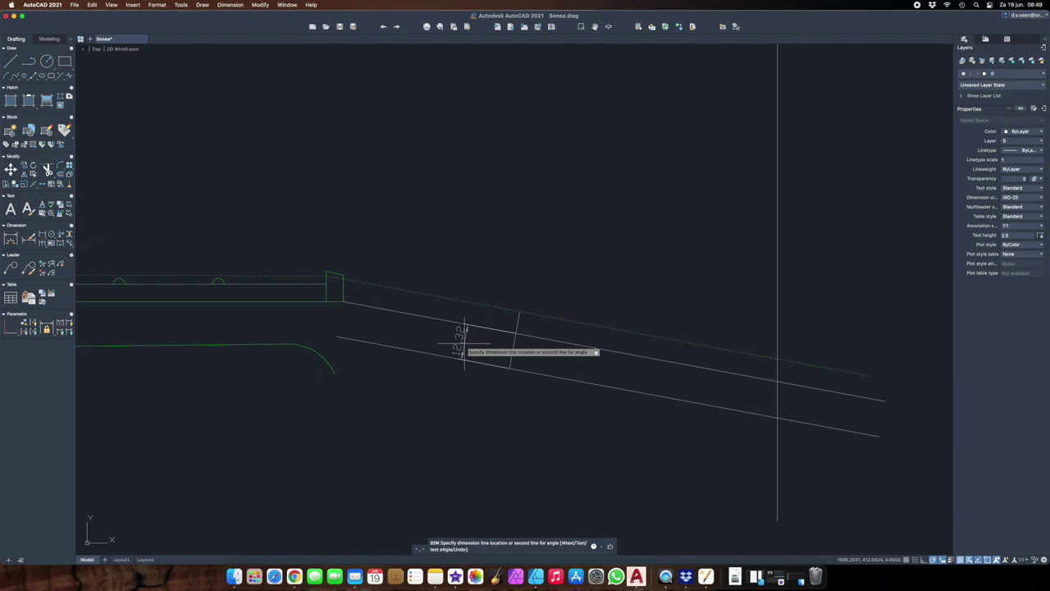
{"action": "key", "text": "Escape"}
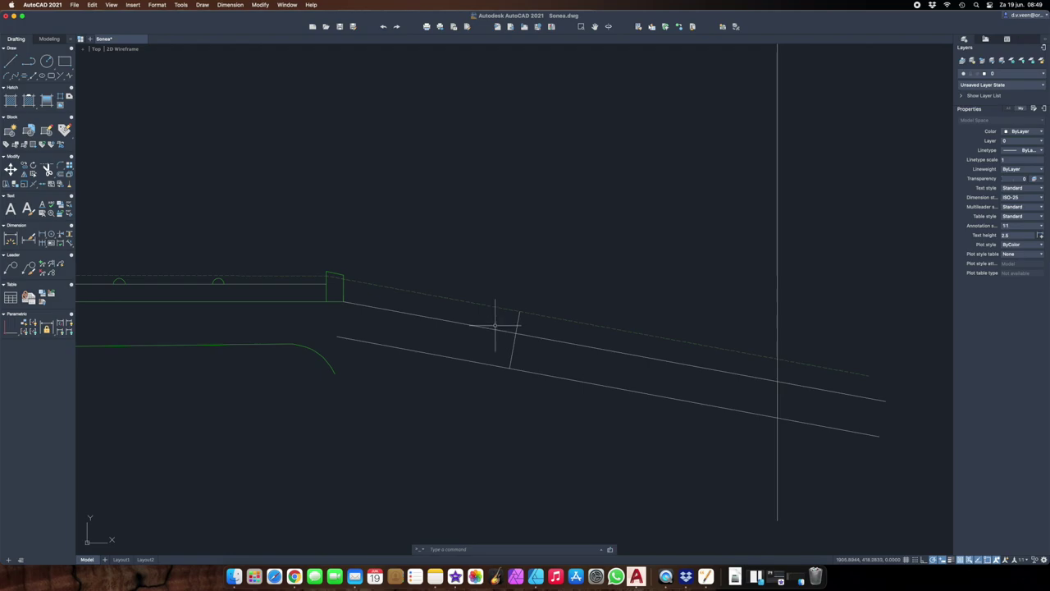
Offset the upper sloped headstock line to add a parallel copy just above it.
{"action": "left_click", "coordinate": [494, 328]}
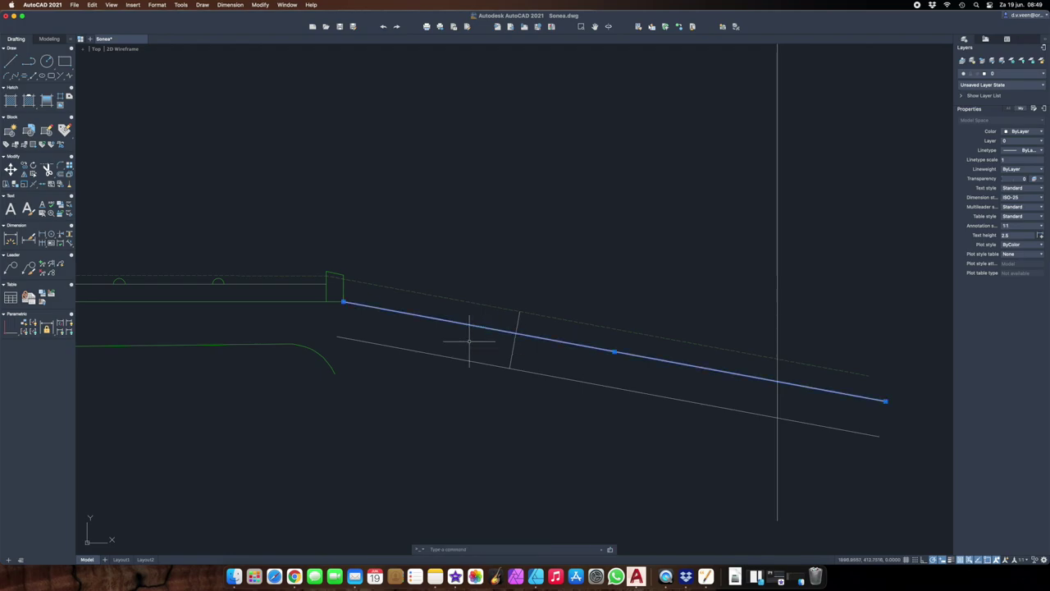
{"action": "type", "text": "offset"}
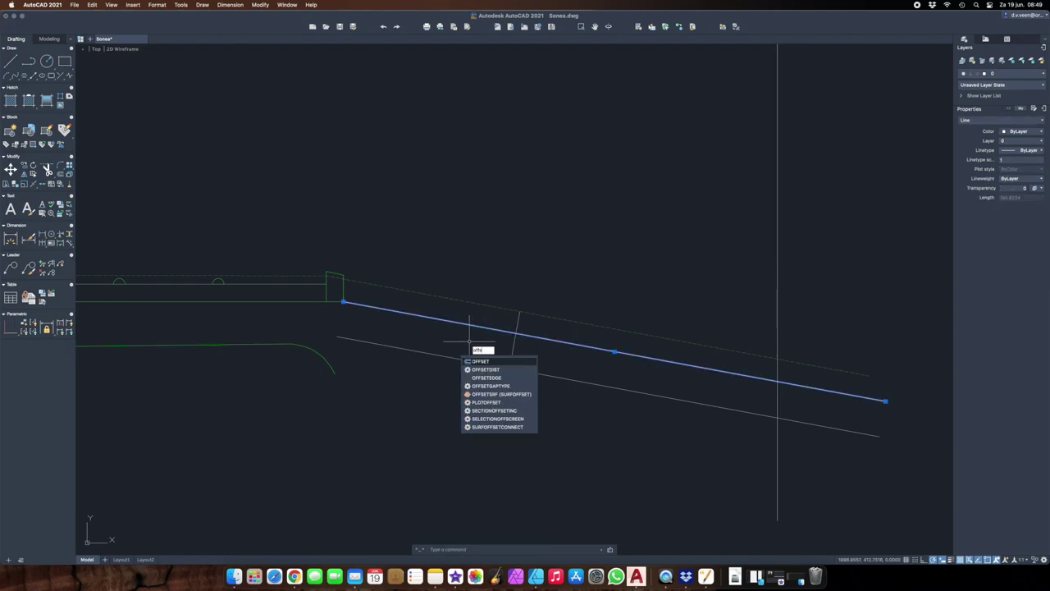
{"action": "key", "text": "Return"}
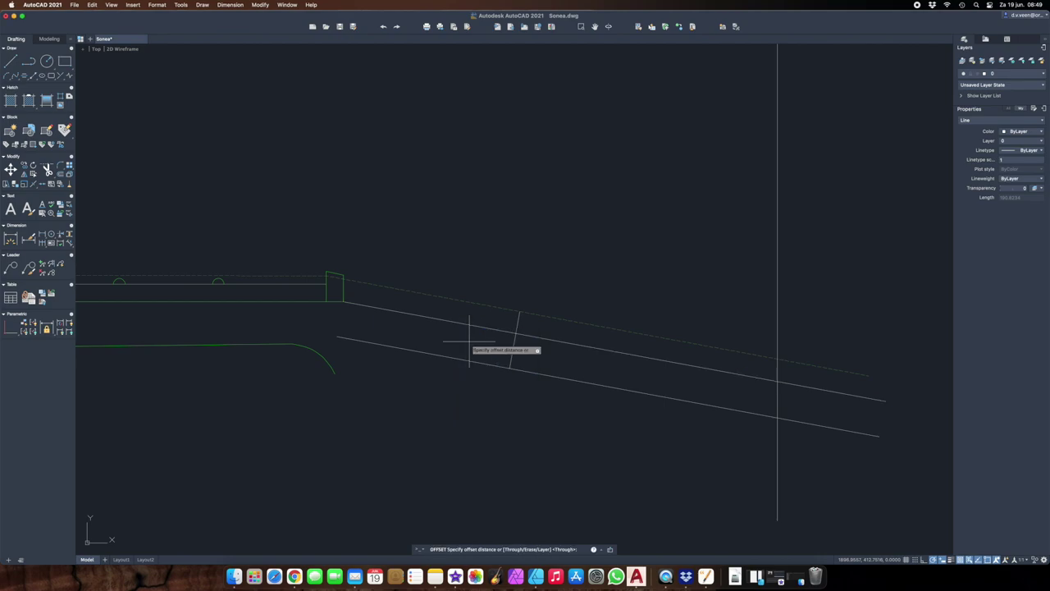
{"action": "key", "text": "Return"}
{"action": "left_click", "coordinate": [472, 329]}
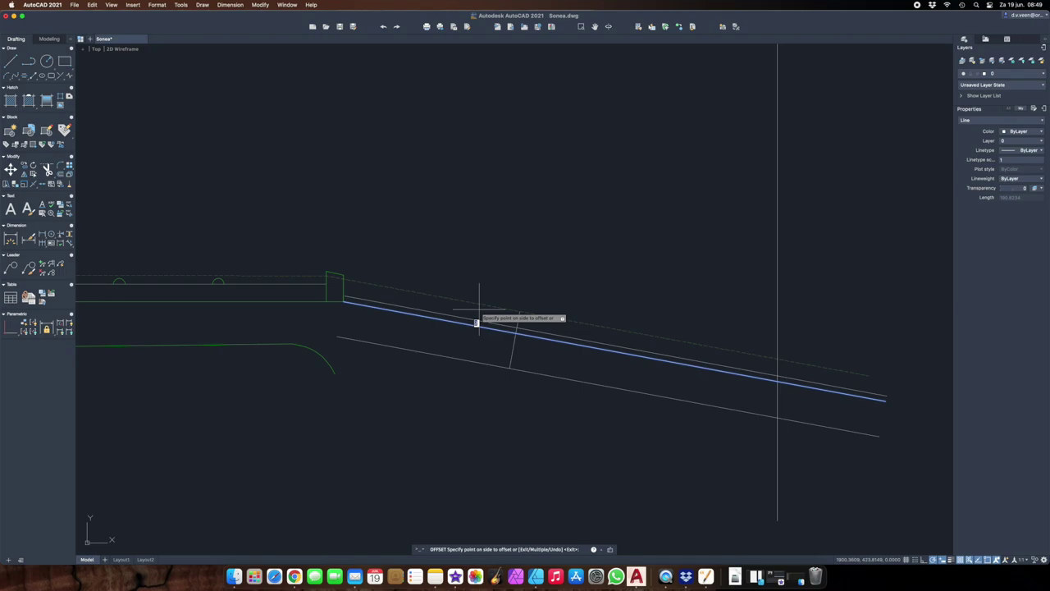
{"action": "left_click", "coordinate": [496, 281]}
{"action": "key", "text": "Escape"}
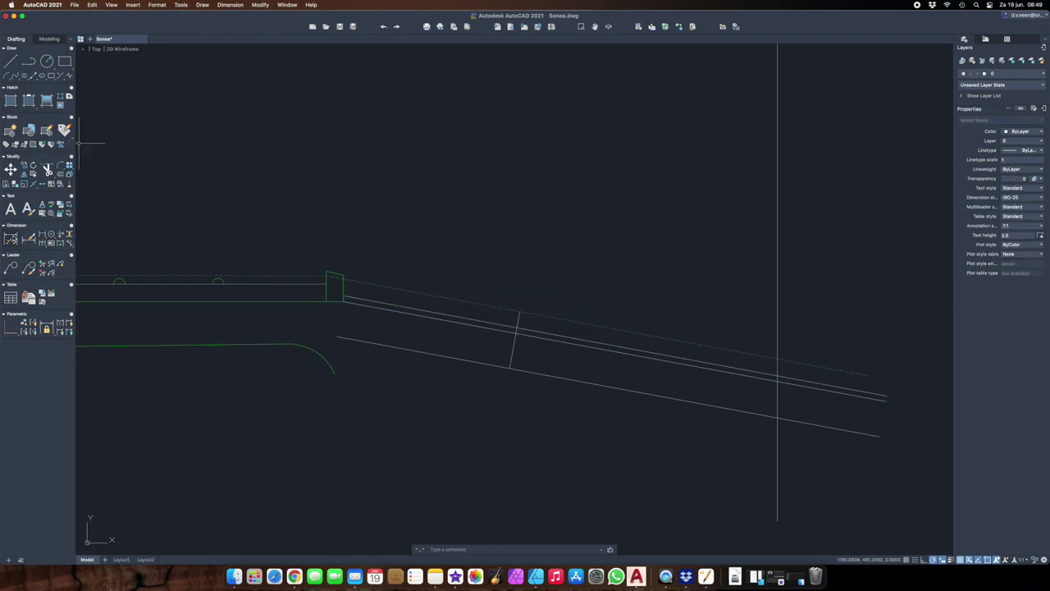
Place a trial dimension between the sloped lines, then delete it.
{"action": "left_click", "coordinate": [10, 238]}
{"action": "left_click", "coordinate": [517, 330]}
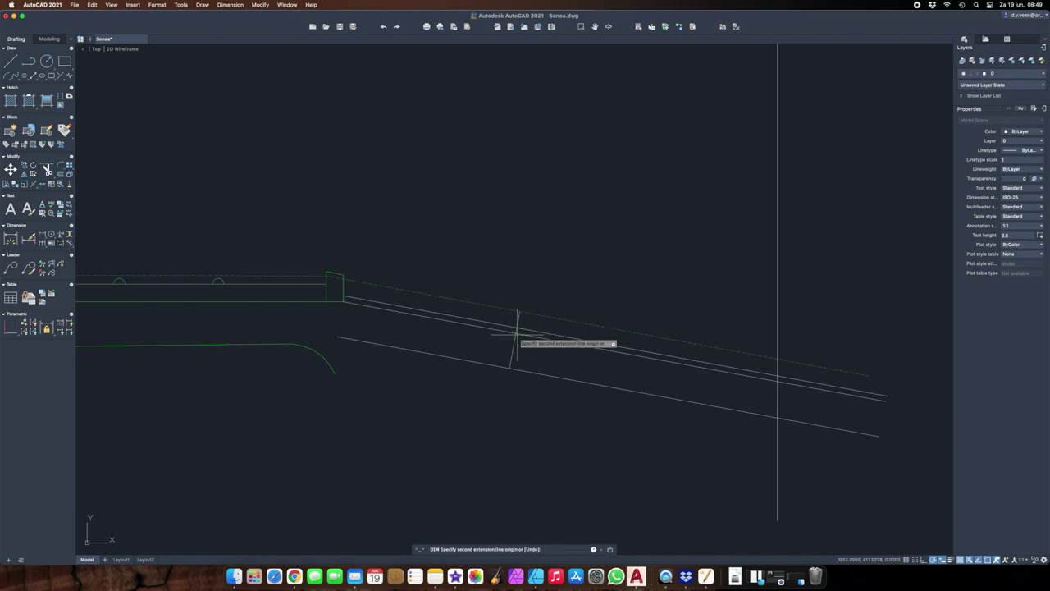
{"action": "left_click", "coordinate": [510, 367]}
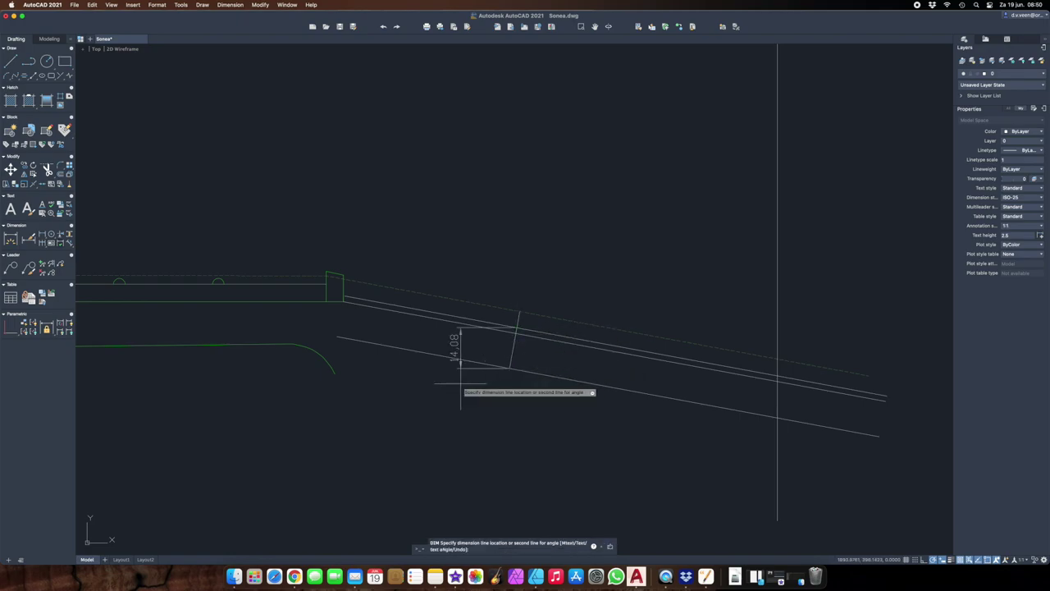
{"action": "left_click", "coordinate": [448, 340]}
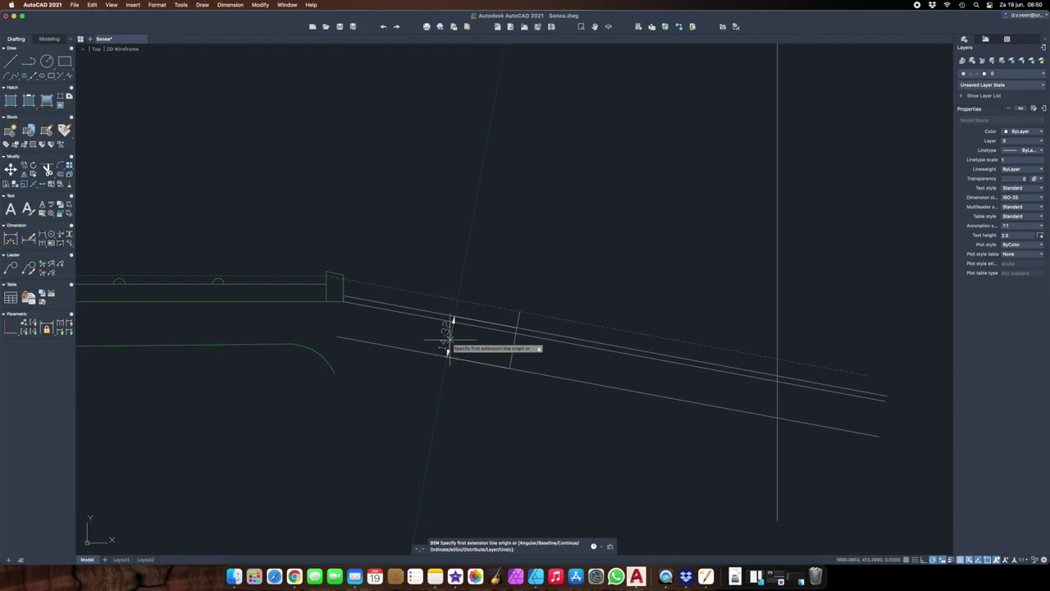
{"action": "left_click", "coordinate": [448, 341]}
{"action": "key", "text": "Escape"}
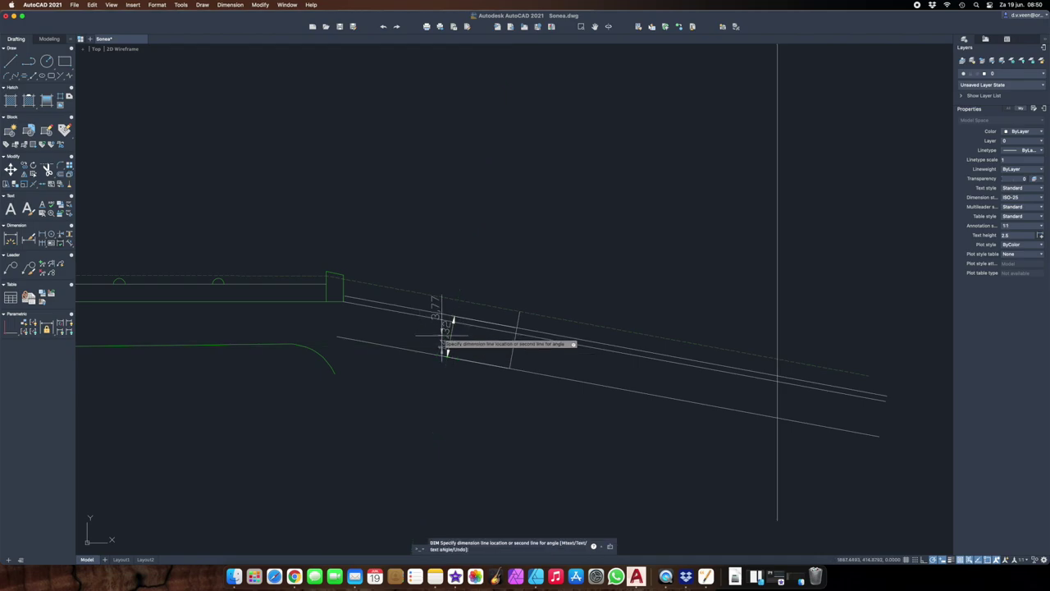
{"action": "left_click", "coordinate": [450, 343]}
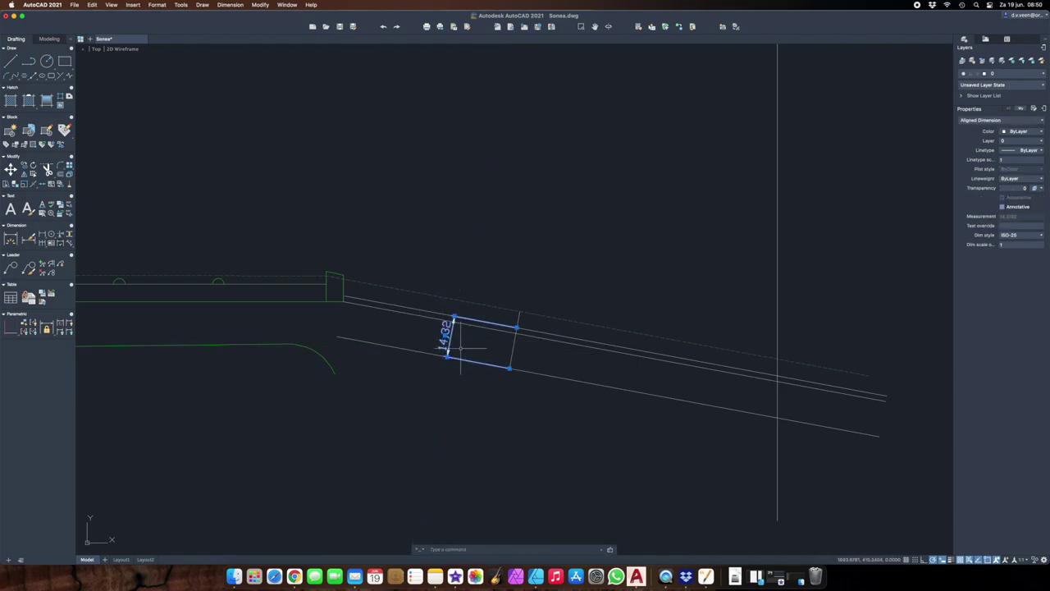
{"action": "key", "text": "Delete"}
{"action": "scroll", "coordinate": [526, 385], "scroll_direction": "down", "scroll_amount": 2}
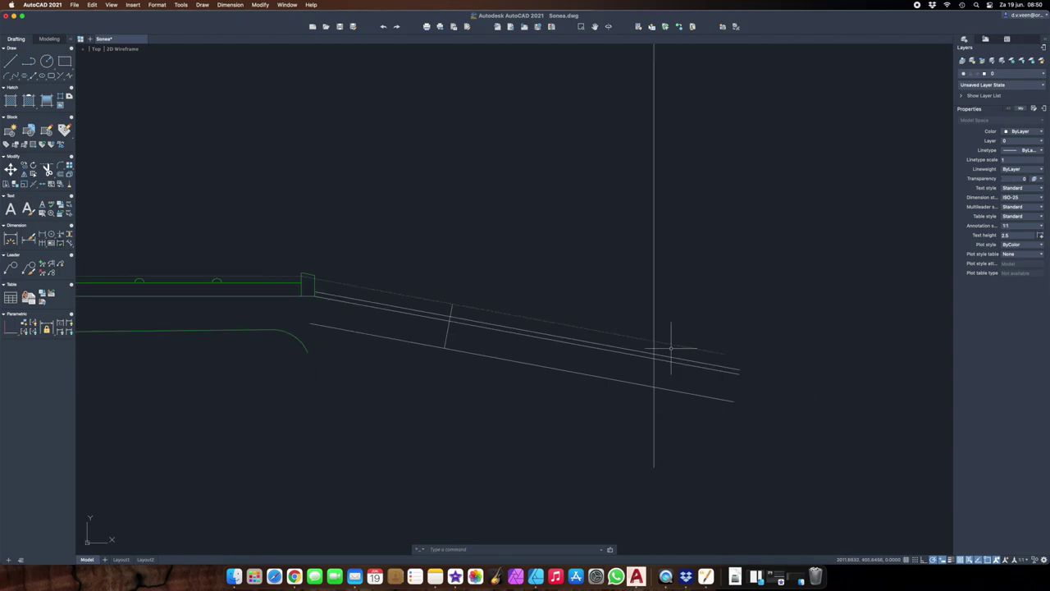
Trim the sloped lines' ends that overhang past the vertical headstock line.
{"action": "type", "text": "tr"}
{"action": "key", "text": "Return"}
{"action": "left_click", "coordinate": [654, 421]}
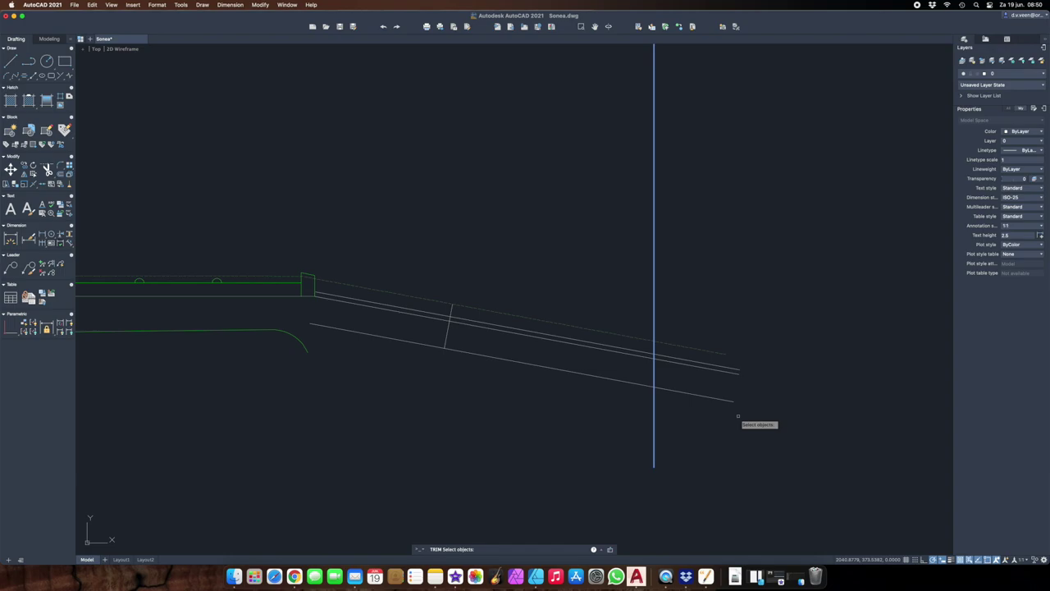
{"action": "key", "text": "Return"}
{"action": "left_click_drag", "start_coordinate": [734, 414], "coordinate": [656, 254]}
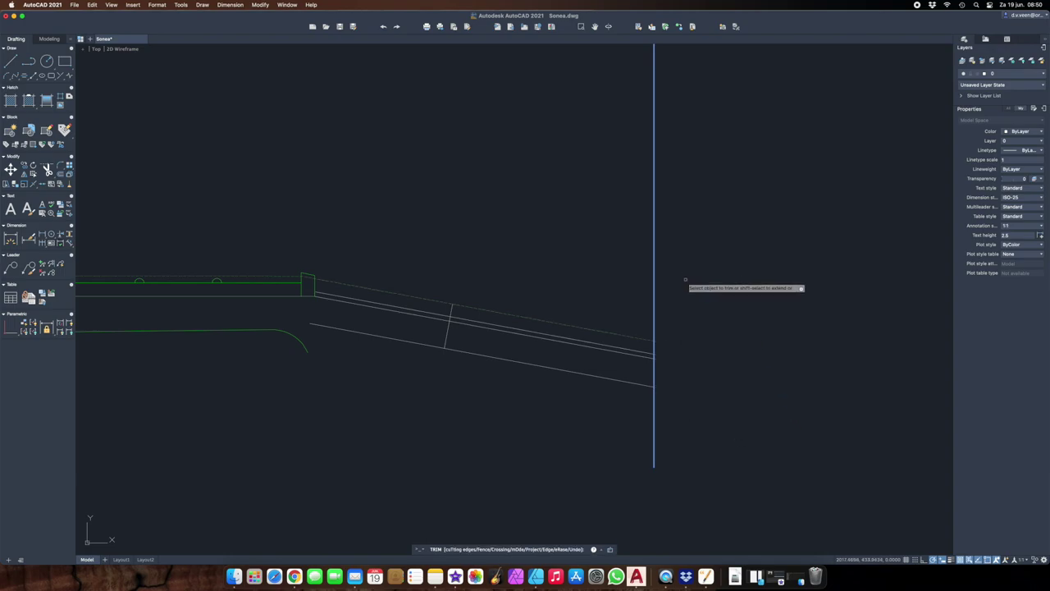
{"action": "key", "text": "Return"}
Trim the vertical line's stubs above and below the sloped lines.
{"action": "type", "text": "tr"}
{"action": "key", "text": "Return"}
{"action": "left_click_drag", "start_coordinate": [682, 284], "coordinate": [636, 288]}
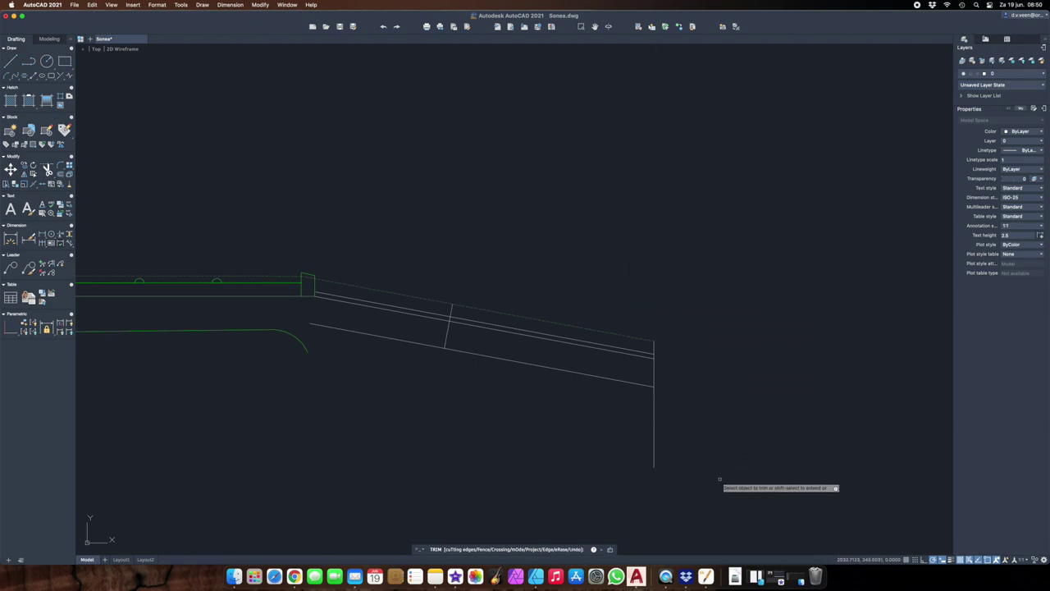
{"action": "left_click_drag", "start_coordinate": [718, 481], "coordinate": [584, 452]}
{"action": "scroll", "coordinate": [661, 356], "scroll_direction": "up", "scroll_amount": 2}
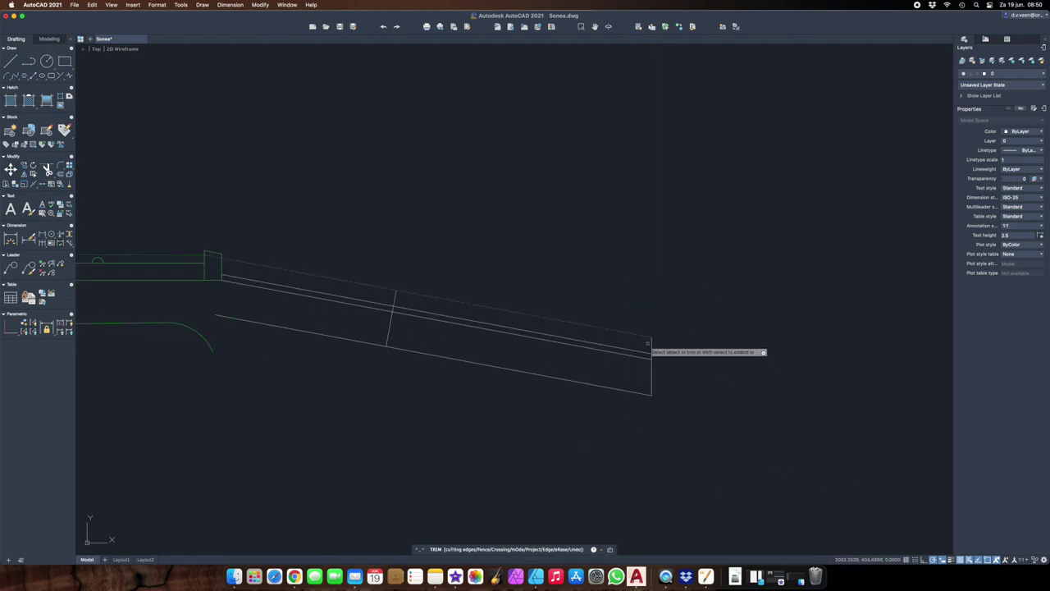
{"action": "left_click", "coordinate": [651, 345]}
{"action": "key", "text": "Escape"}
{"action": "scroll", "coordinate": [472, 357], "scroll_direction": "down", "scroll_amount": 1}
Delete the short perpendicular spacer line.
{"action": "left_click", "coordinate": [398, 328]}
{"action": "key", "text": "Delete"}
{"action": "scroll", "coordinate": [394, 328], "scroll_direction": "down", "scroll_amount": 2}
{"action": "scroll", "coordinate": [422, 340], "scroll_direction": "up", "scroll_amount": 2}
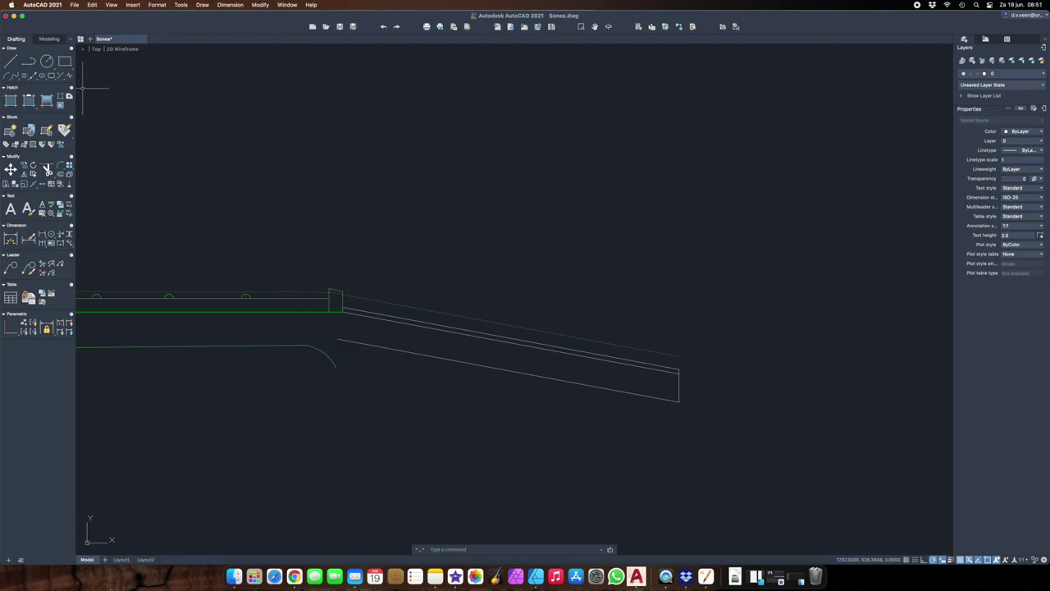
Draw a 3-point arc from the green curve's end to the headstock's lower white line.
{"action": "left_click", "coordinate": [10, 75]}
{"action": "left_click", "coordinate": [18, 87]}
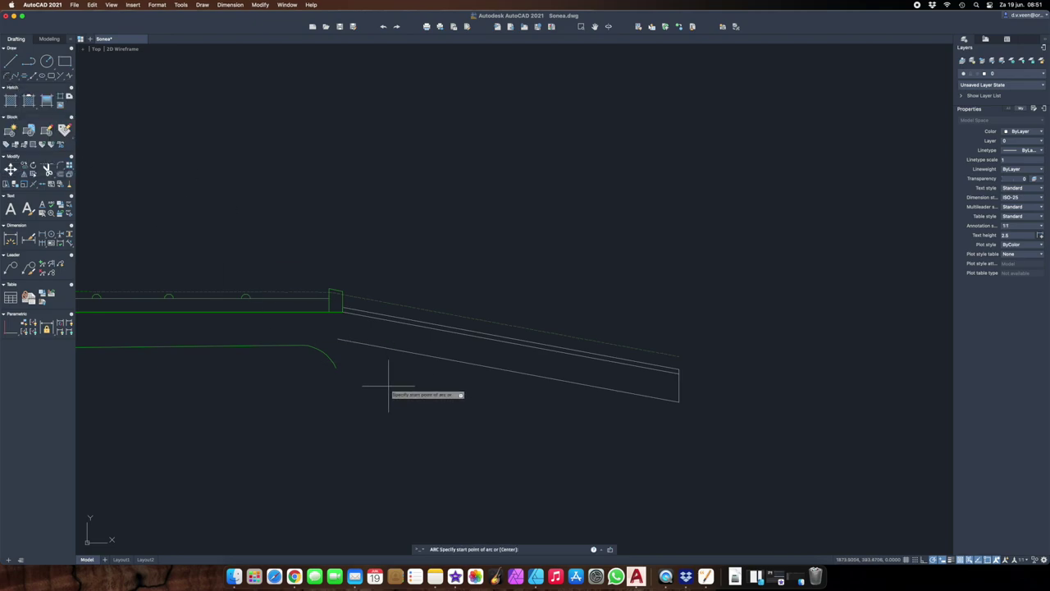
{"action": "left_click", "coordinate": [336, 367]}
{"action": "left_click", "coordinate": [359, 357]}
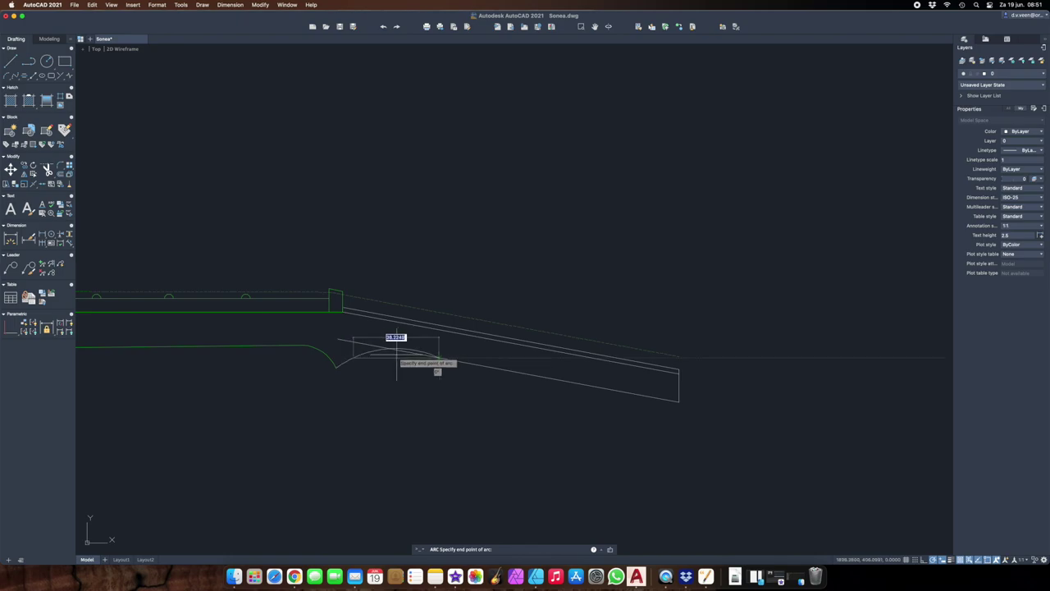
{"action": "left_click", "coordinate": [397, 361]}
{"action": "left_click", "coordinate": [360, 354]}
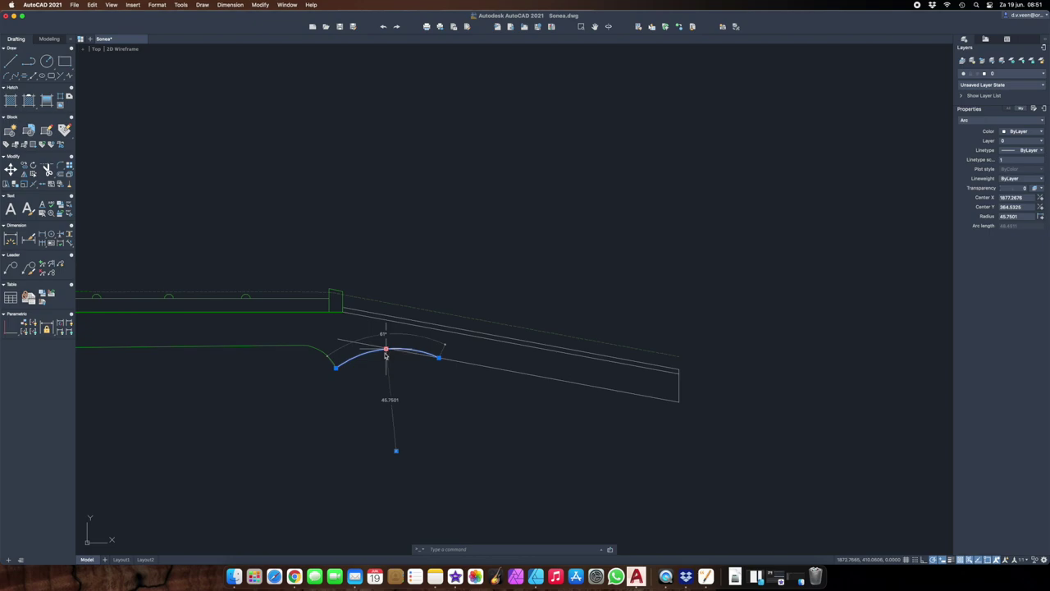
{"action": "key", "text": "Escape"}
Trim away the leftover segment beneath the new arc.
{"action": "type", "text": "tr"}
{"action": "key", "text": "Return"}
{"action": "left_click", "coordinate": [368, 343]}
{"action": "key", "text": "Escape"}
{"action": "scroll", "coordinate": [467, 392], "scroll_direction": "down", "scroll_amount": 2}
{"action": "scroll", "coordinate": [475, 385], "scroll_direction": "down", "scroll_amount": 2}
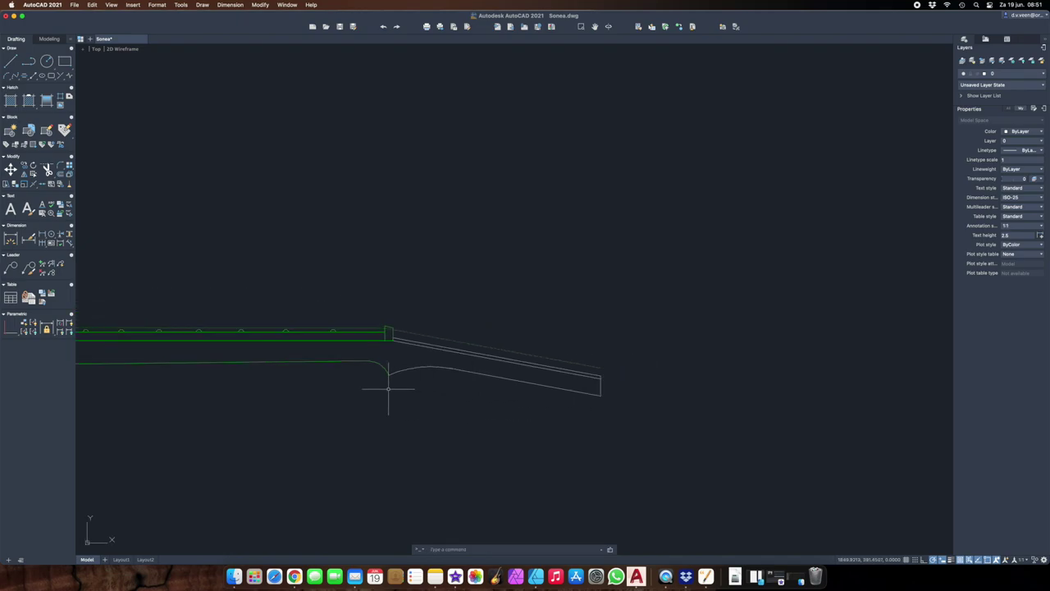
{"action": "scroll", "coordinate": [539, 389], "scroll_direction": "up", "scroll_amount": 3}
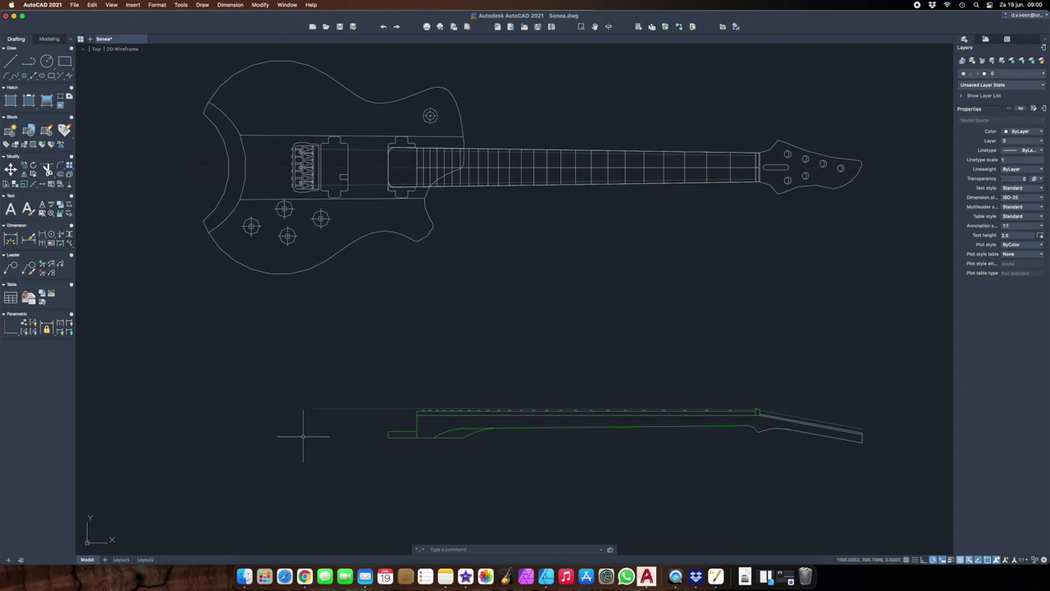
{"action": "left_click", "coordinate": [305, 576]}
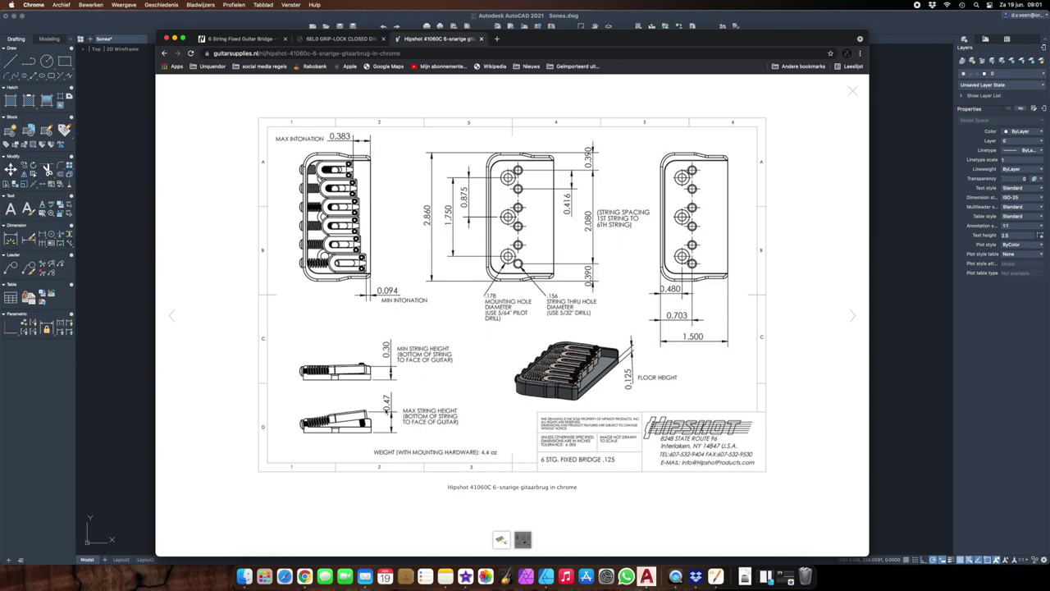
Minimise Chrome after checking the Hipshot bridge sheet to return to the AutoCAD drawing.
{"action": "left_click", "coordinate": [175, 39]}
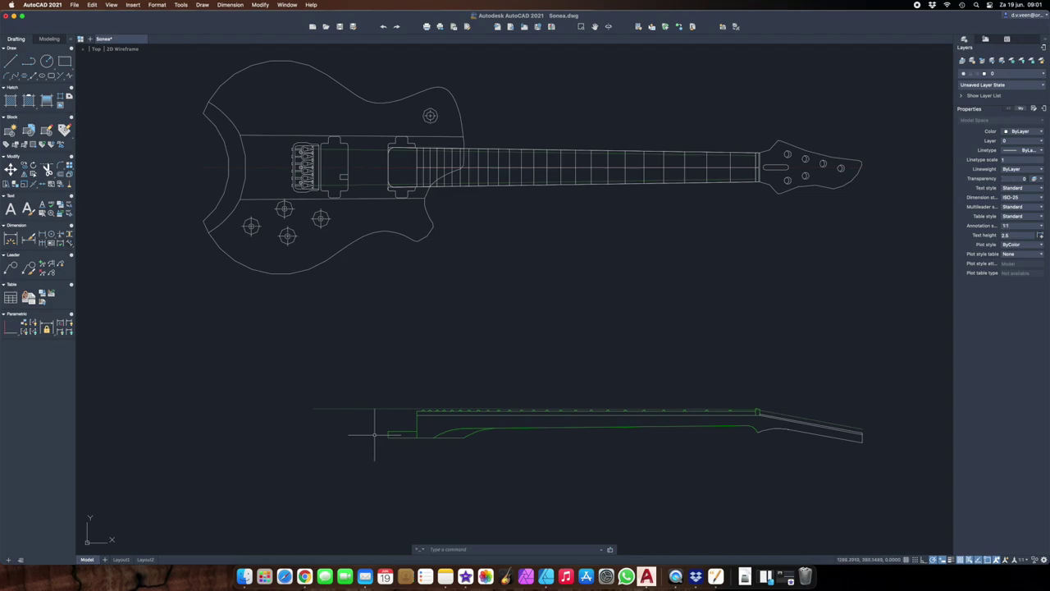
Draw a 10-unit vertical line down from the top line's left endpoint.
{"action": "type", "text": "l"}
{"action": "key", "text": "Return"}
{"action": "scroll", "coordinate": [306, 422], "scroll_direction": "up", "scroll_amount": 2}
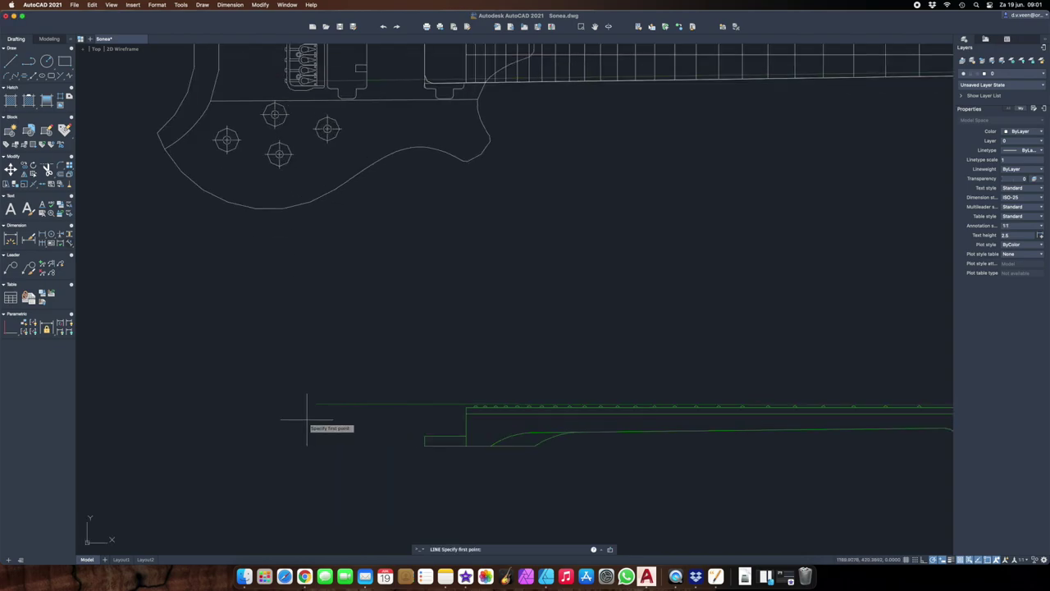
{"action": "left_click", "coordinate": [316, 404]}
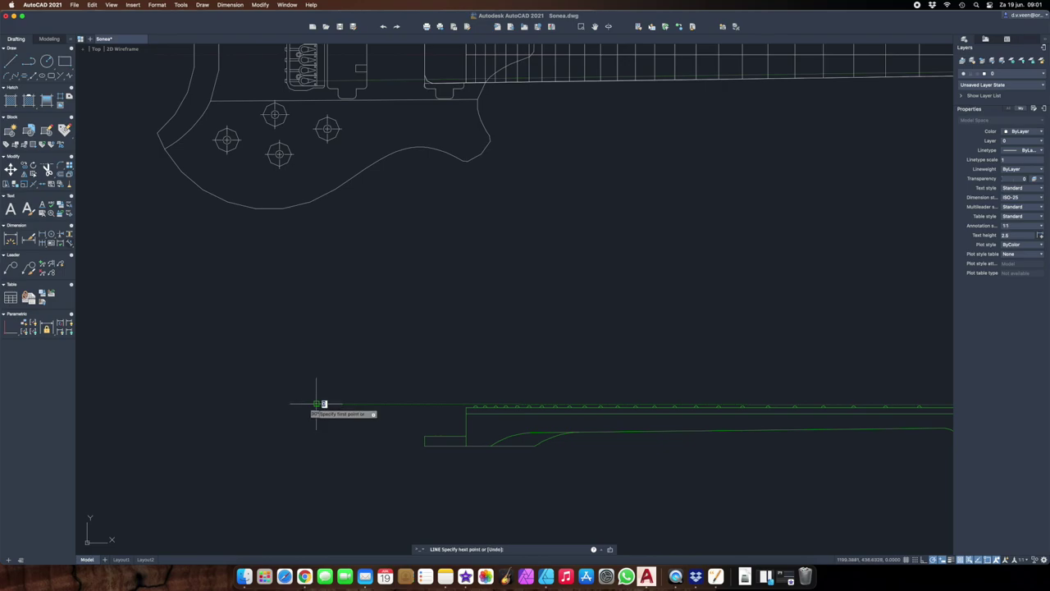
{"action": "type", "text": "10"}
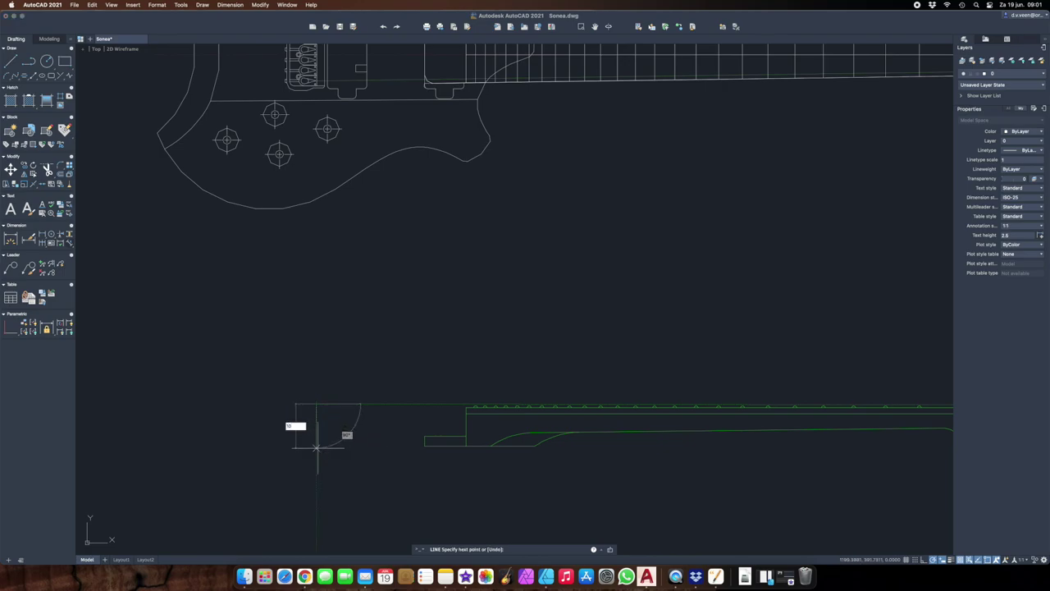
{"action": "key", "text": "Return"}
{"action": "key", "text": "Escape"}
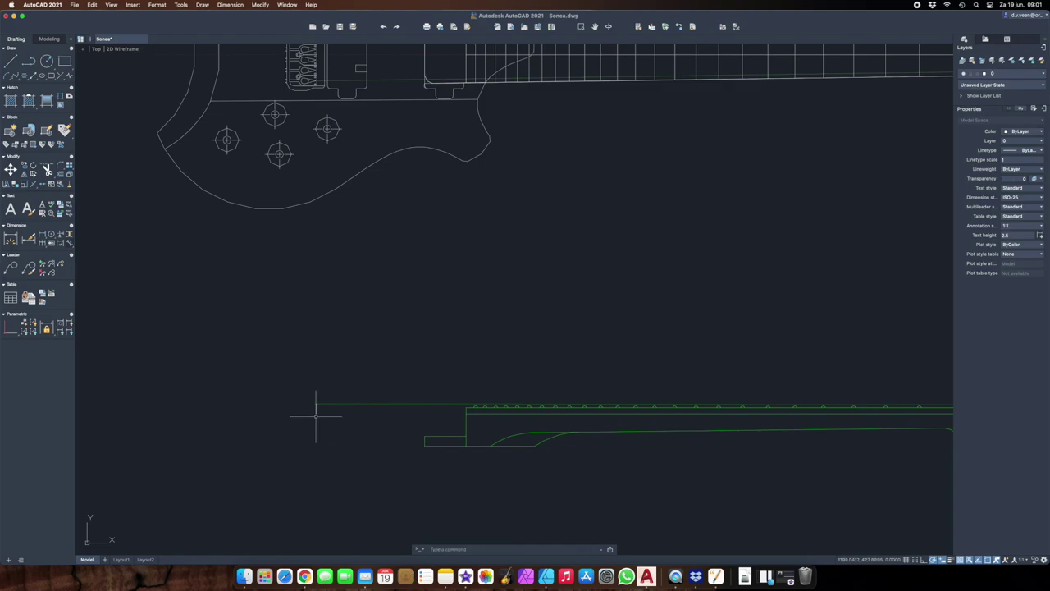
Pan to bring the side profile's left end into view and start another line.
{"action": "middle_click_drag", "start_coordinate": [312, 413], "coordinate": [449, 260]}
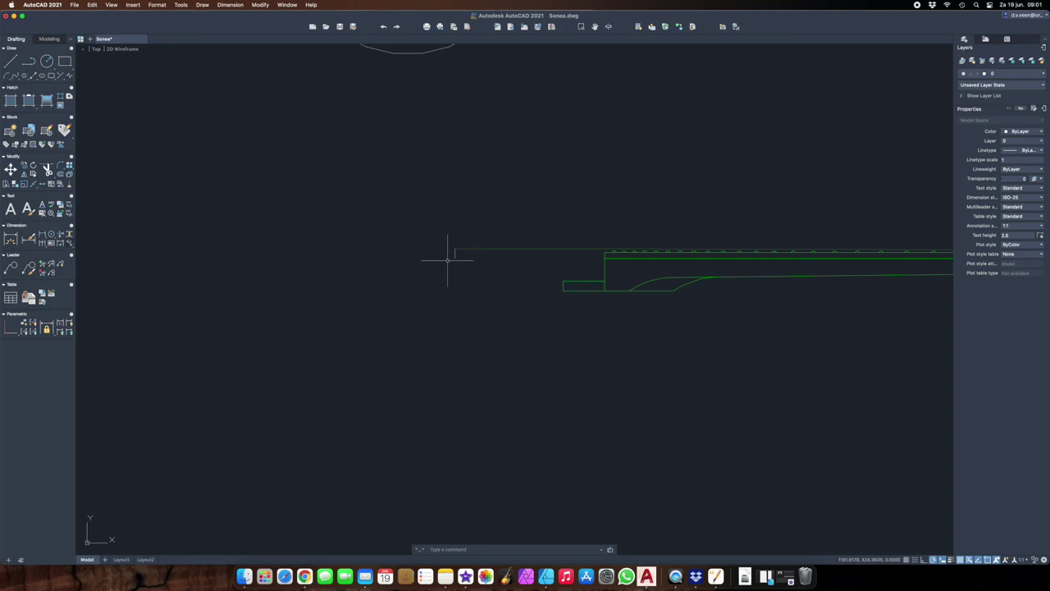
{"action": "scroll", "coordinate": [505, 255], "scroll_direction": "up", "scroll_amount": 1}
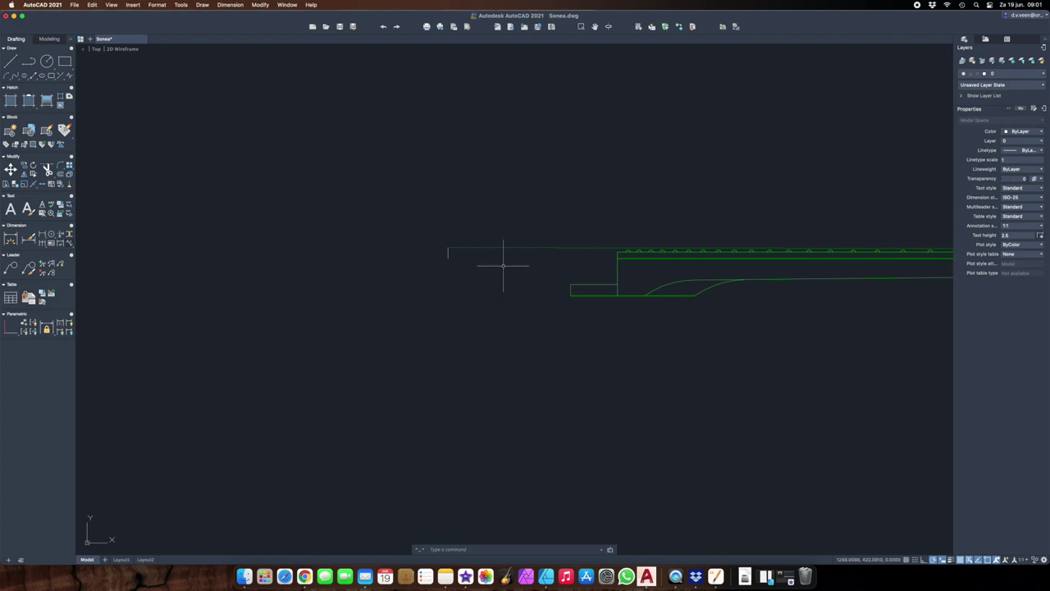
{"action": "type", "text": "l"}
{"action": "key", "text": "Return"}
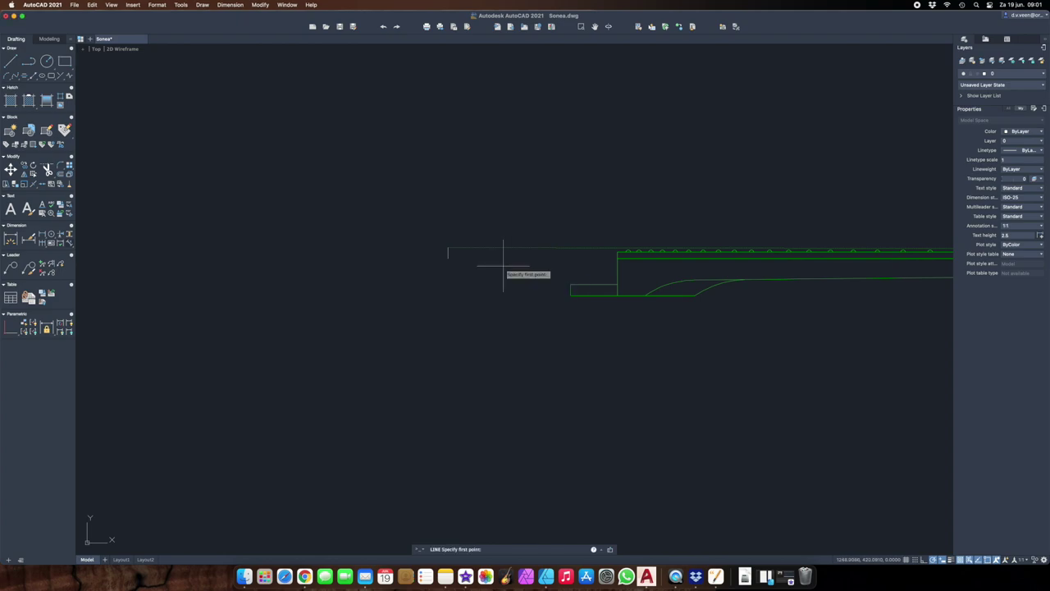
Draw a horizontal line left from the neck's top corner, lengthened well past the profile's end.
{"action": "left_click", "coordinate": [617, 258]}
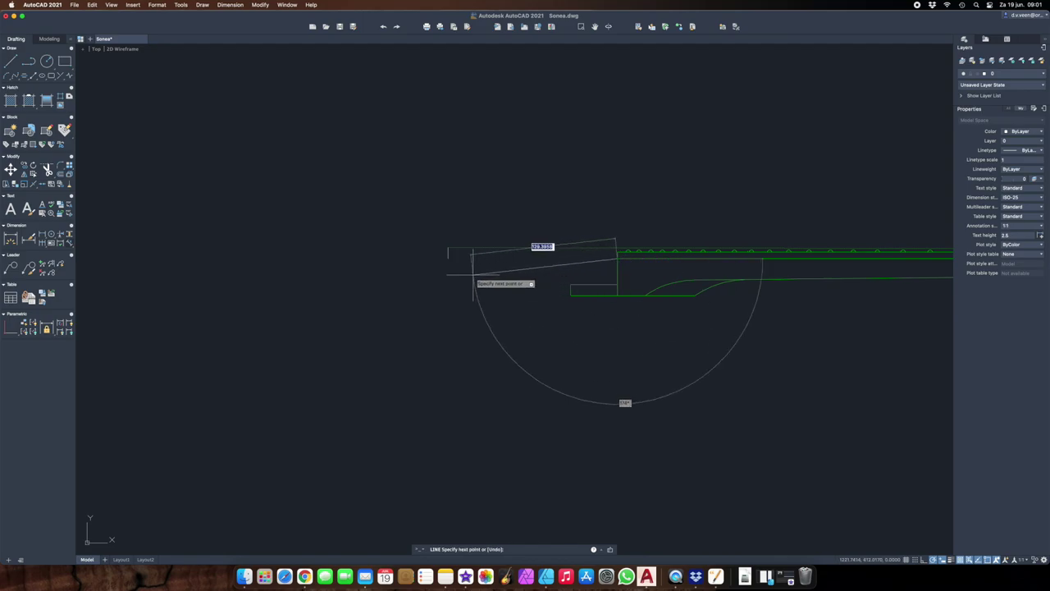
{"action": "left_click", "coordinate": [448, 258]}
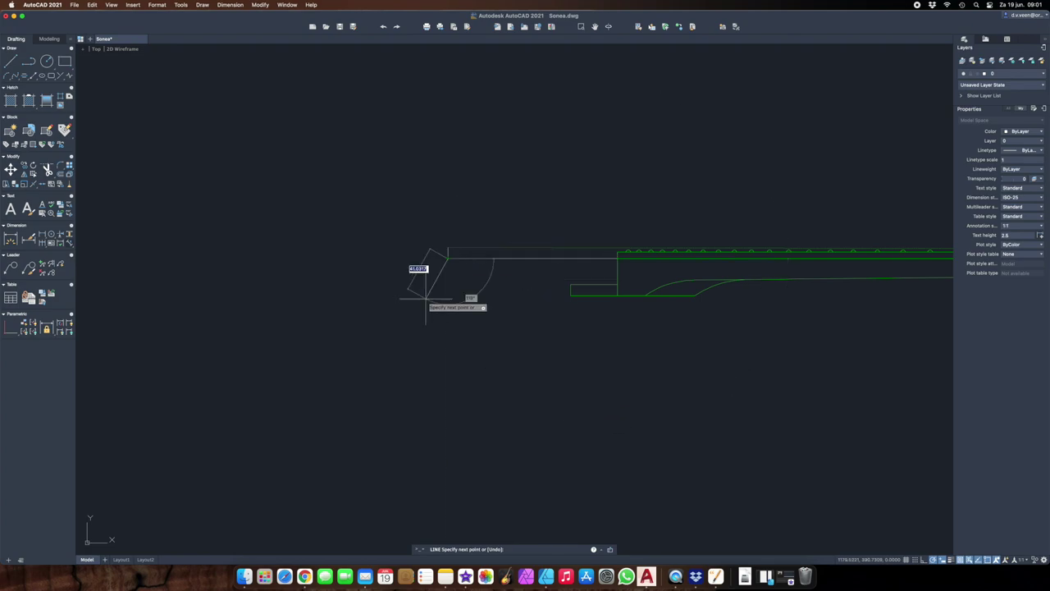
{"action": "key", "text": "Escape"}
{"action": "left_click", "coordinate": [486, 258]}
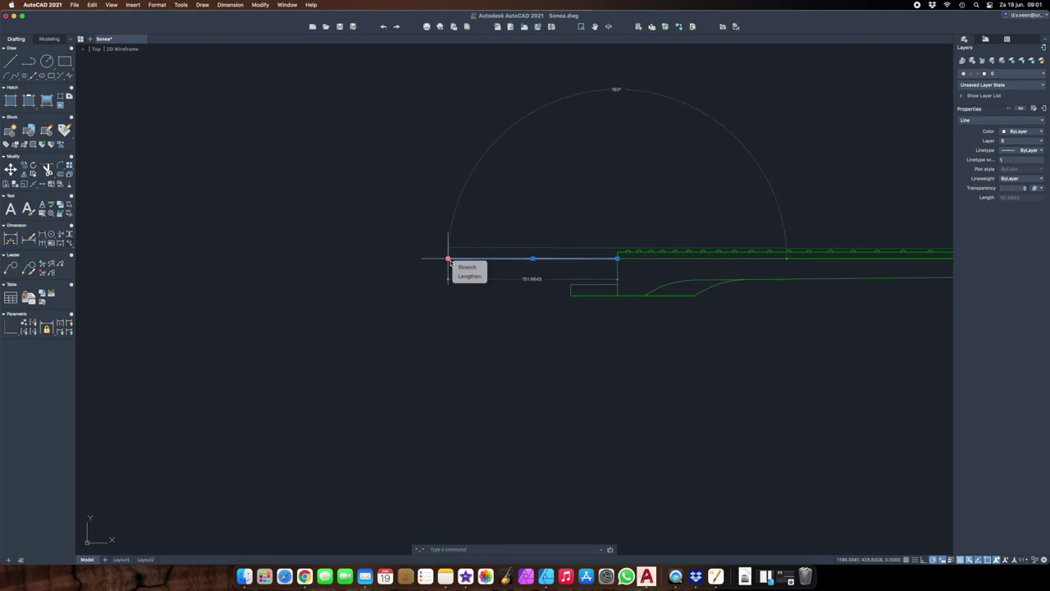
{"action": "left_click", "coordinate": [468, 277]}
{"action": "left_click", "coordinate": [141, 269]}
{"action": "key", "text": "Escape"}
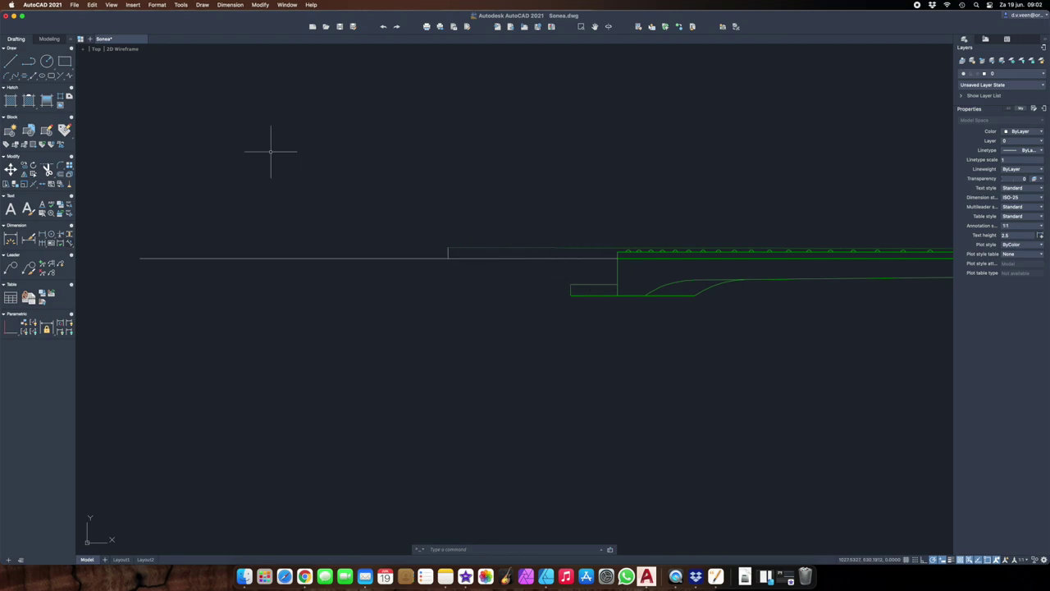
Place a trial angular dimension between the horizontal line and neck edge, then delete it.
{"action": "key", "text": "space"}
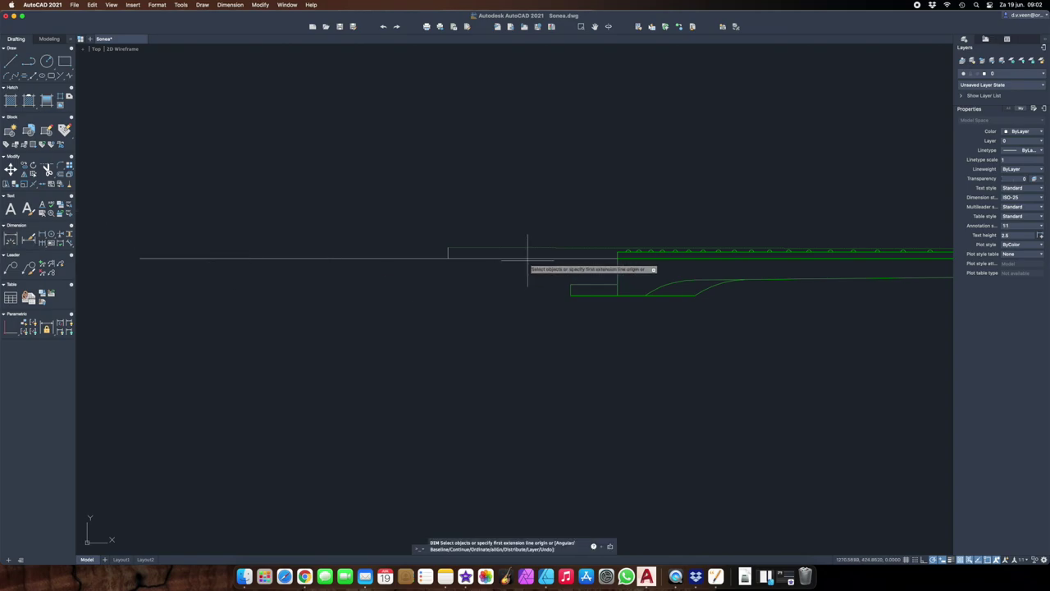
{"action": "left_click", "coordinate": [594, 259]}
{"action": "left_click", "coordinate": [617, 265]}
{"action": "left_click", "coordinate": [615, 385]}
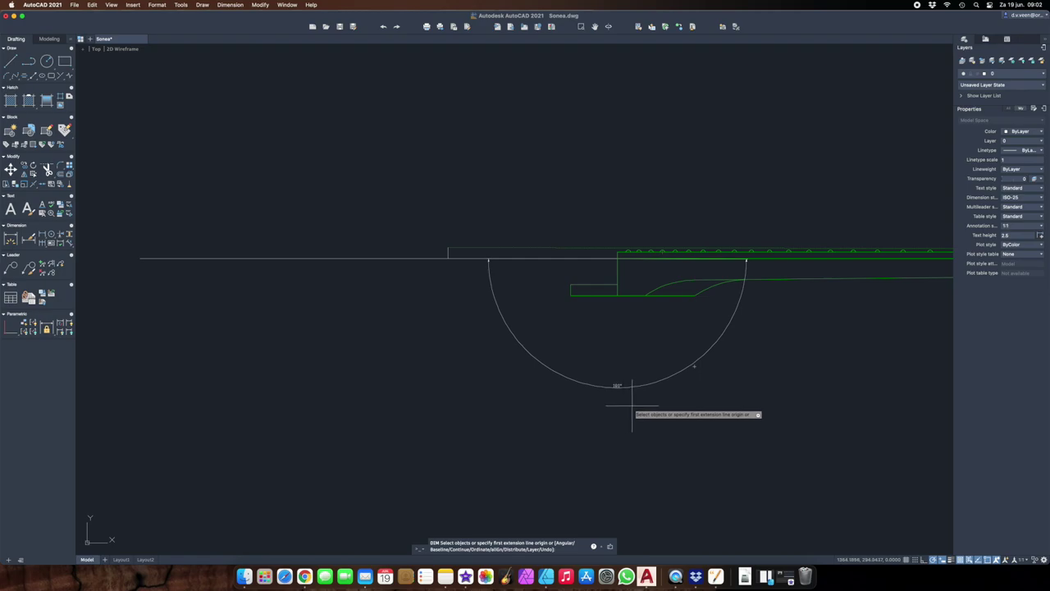
{"action": "key", "text": "Escape"}
{"action": "left_click", "coordinate": [598, 378]}
{"action": "key", "text": "Delete"}
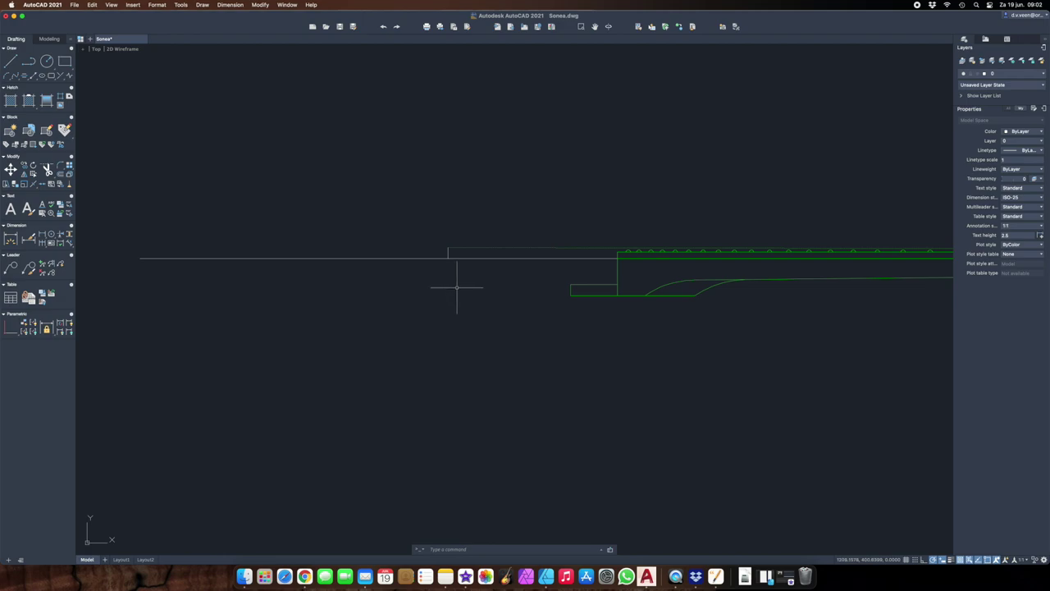
Delete the long horizontal reference line and select the short vertical end line.
{"action": "left_click", "coordinate": [402, 258]}
{"action": "key", "text": "Delete"}
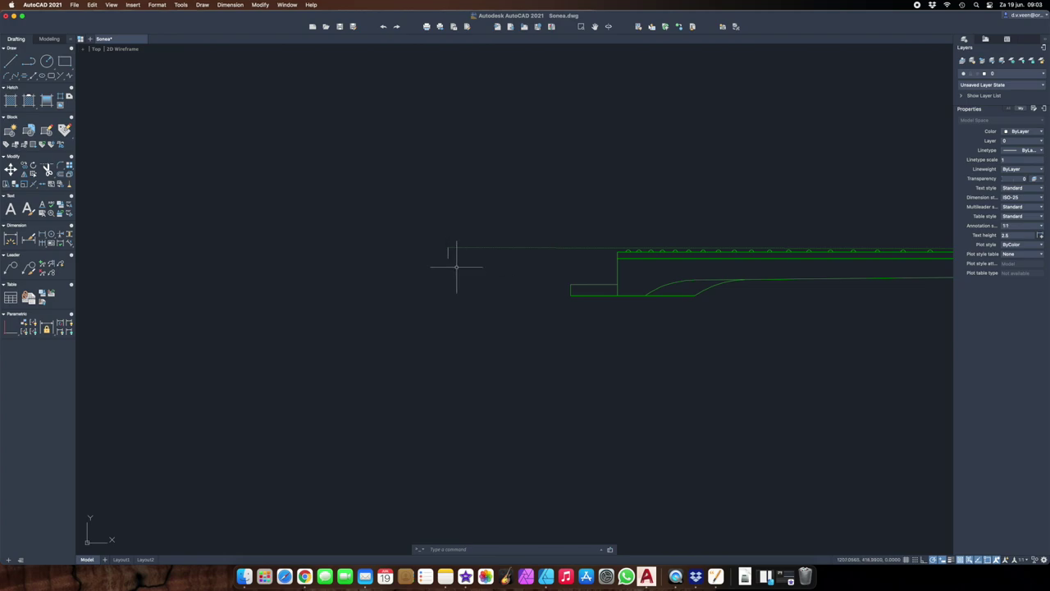
{"action": "left_click", "coordinate": [444, 257]}
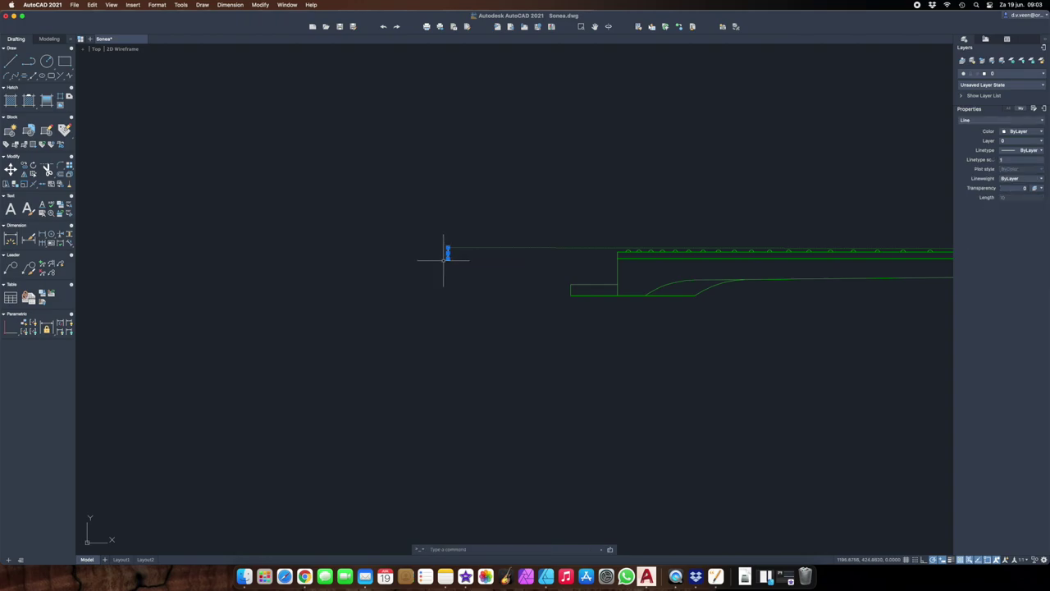
Lengthen the short vertical end line to 10 units.
{"action": "mouse_move", "coordinate": [448, 258]}
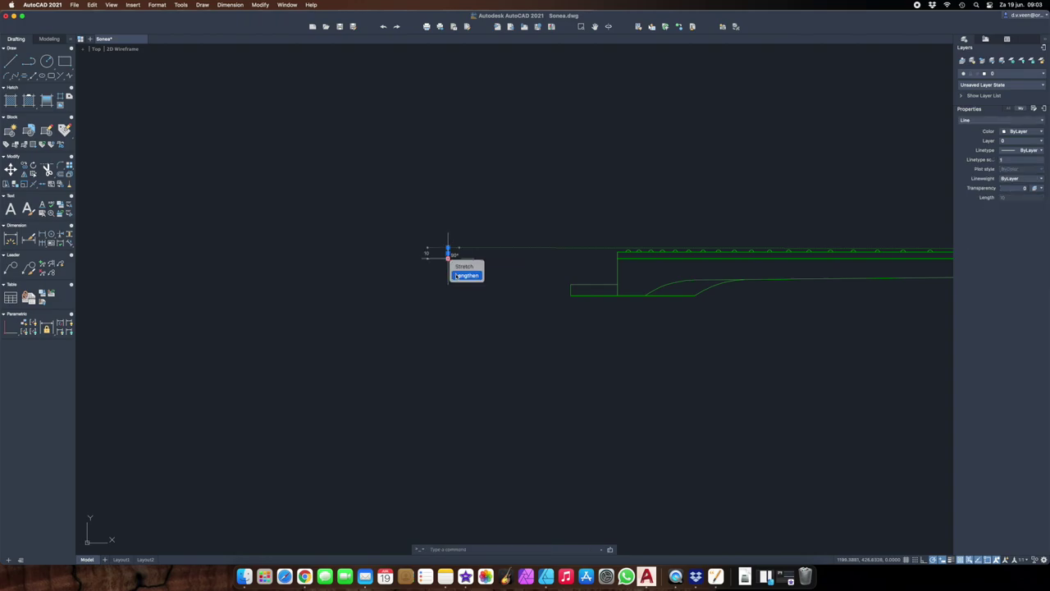
{"action": "left_click", "coordinate": [458, 276]}
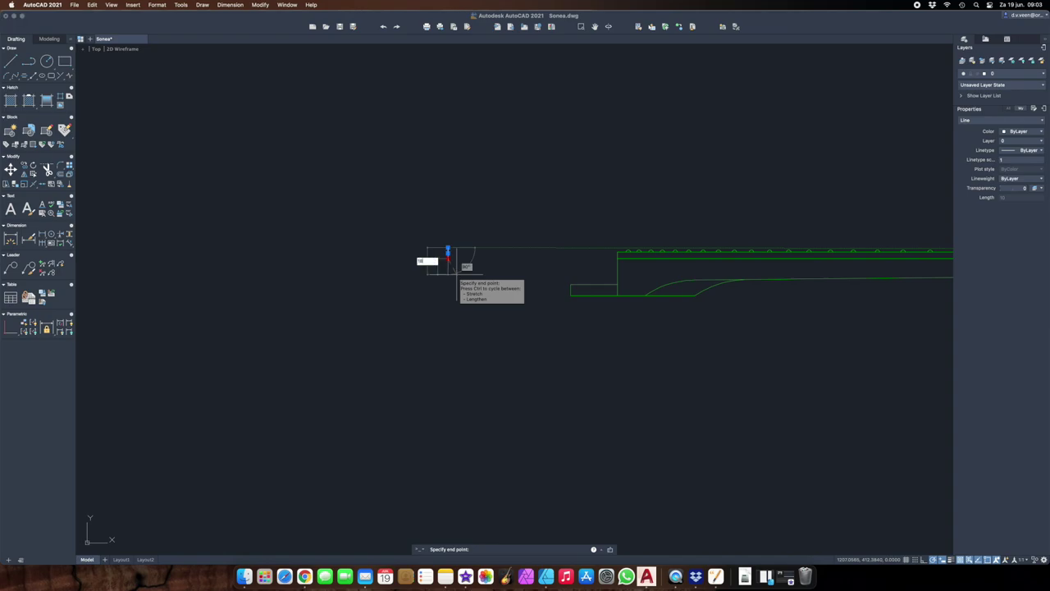
{"action": "left_click", "coordinate": [457, 275]}
{"action": "key", "text": "Escape"}
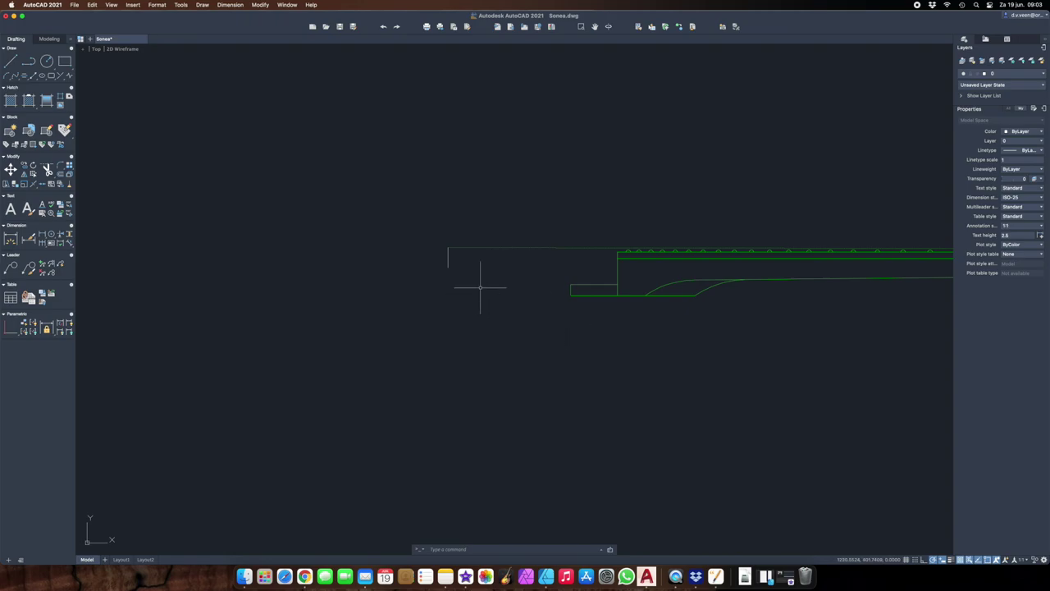
Draw a sloped headstock line from the vertical line's bottom to the neck's top corner.
{"action": "left_click", "coordinate": [11, 61]}
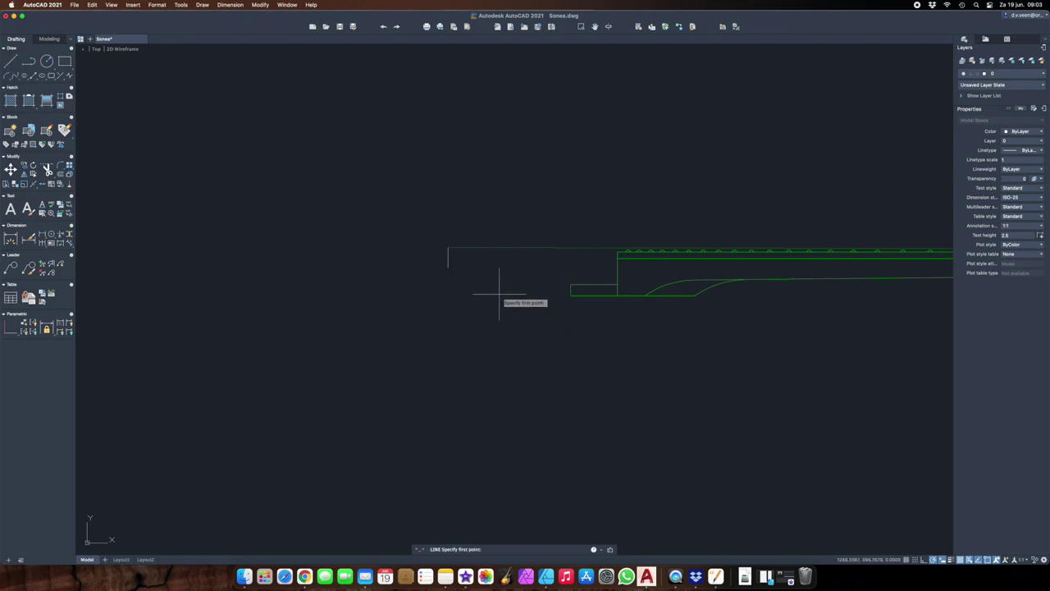
{"action": "left_click", "coordinate": [448, 267]}
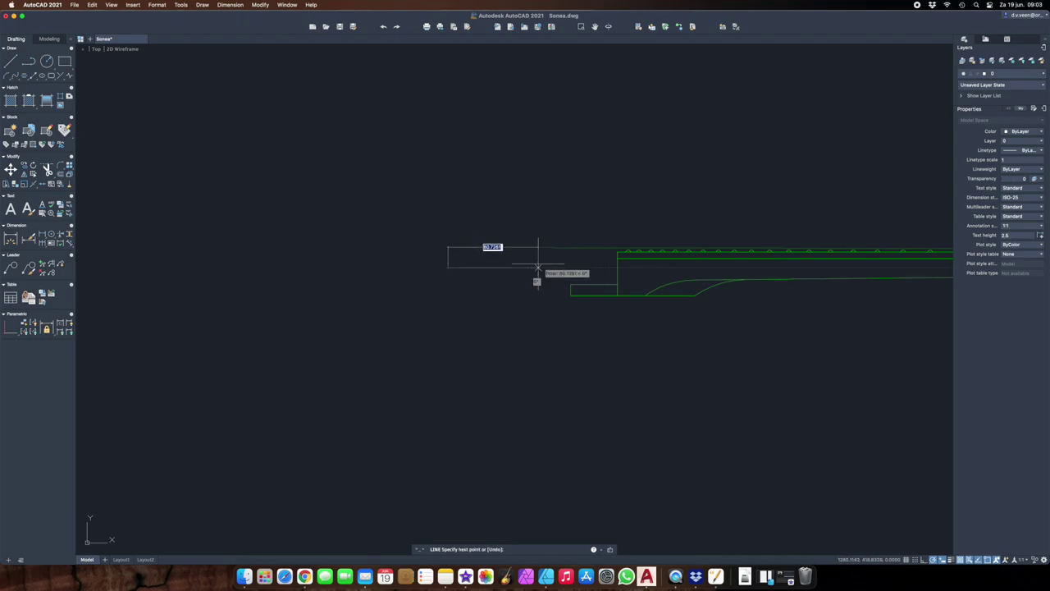
{"action": "left_click", "coordinate": [618, 260]}
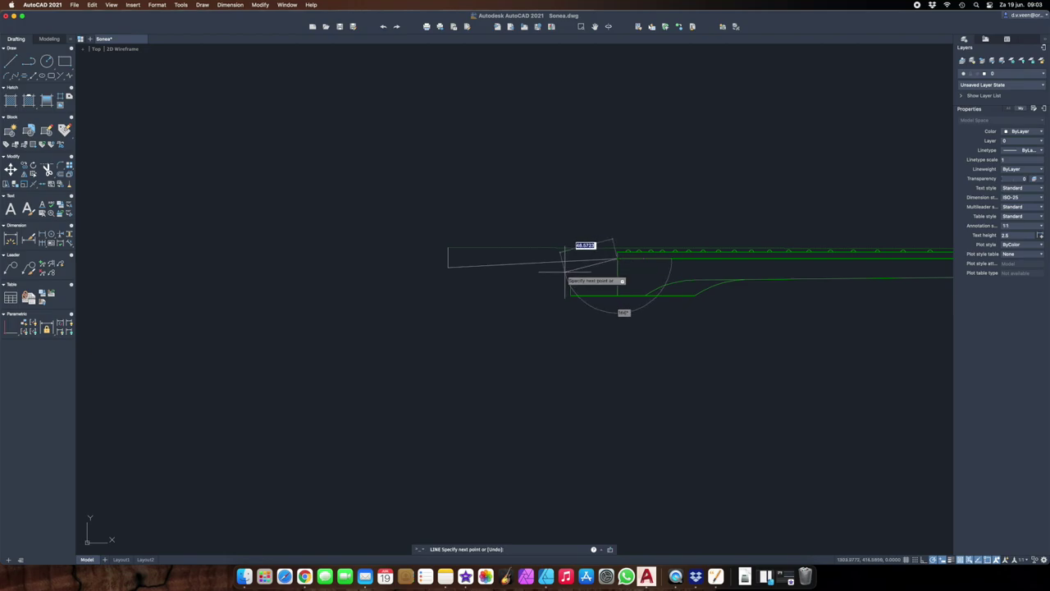
{"action": "key", "text": "Escape"}
Draw a vertical guide line from the body's neck joint down past the side profile.
{"action": "scroll", "coordinate": [622, 261], "scroll_direction": "up", "scroll_amount": 1}
{"action": "scroll", "coordinate": [739, 228], "scroll_direction": "down", "scroll_amount": 5}
{"action": "middle_click_drag", "start_coordinate": [739, 200], "coordinate": [632, 269]}
{"action": "right_click", "coordinate": [616, 120]}
{"action": "left_click", "coordinate": [626, 137]}
{"action": "left_click", "coordinate": [616, 124]}
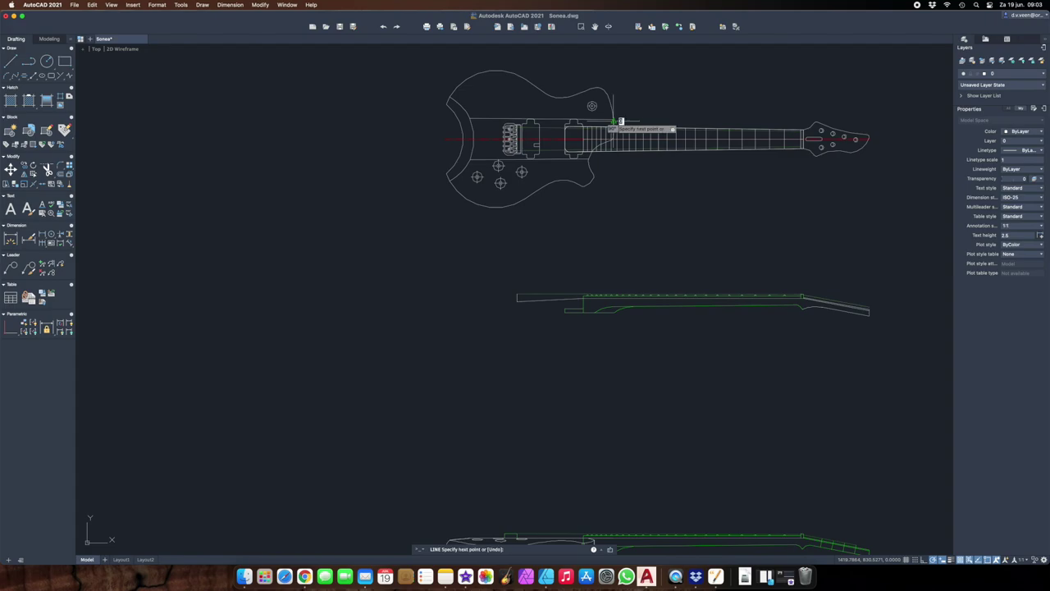
{"action": "left_click", "coordinate": [614, 387]}
Extend the sloped headstock line's right end toward the vertical alignment line.
{"action": "key", "text": "Escape"}
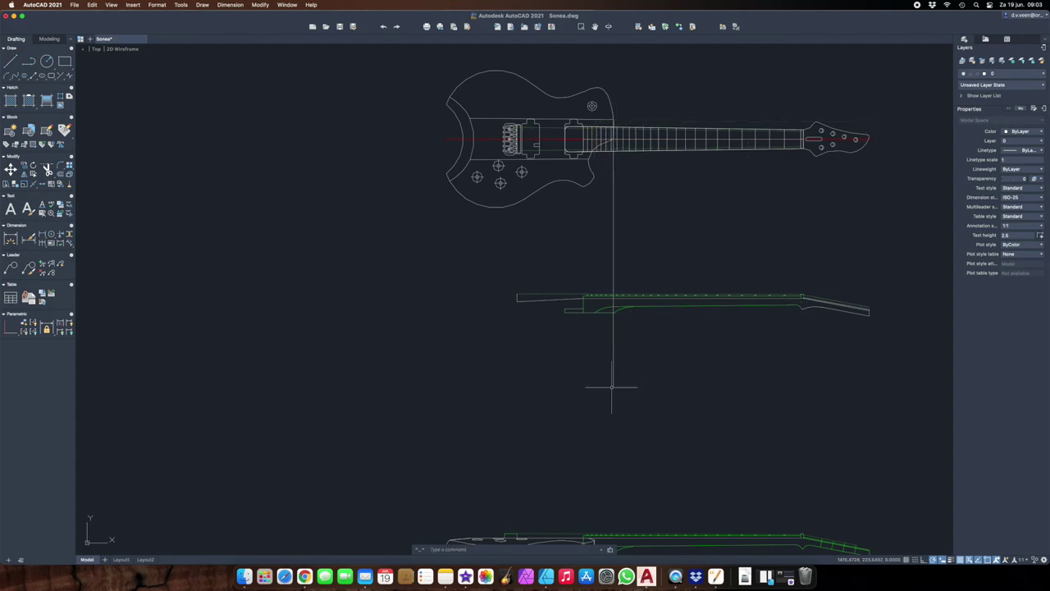
{"action": "scroll", "coordinate": [613, 389], "scroll_direction": "up", "scroll_amount": 5}
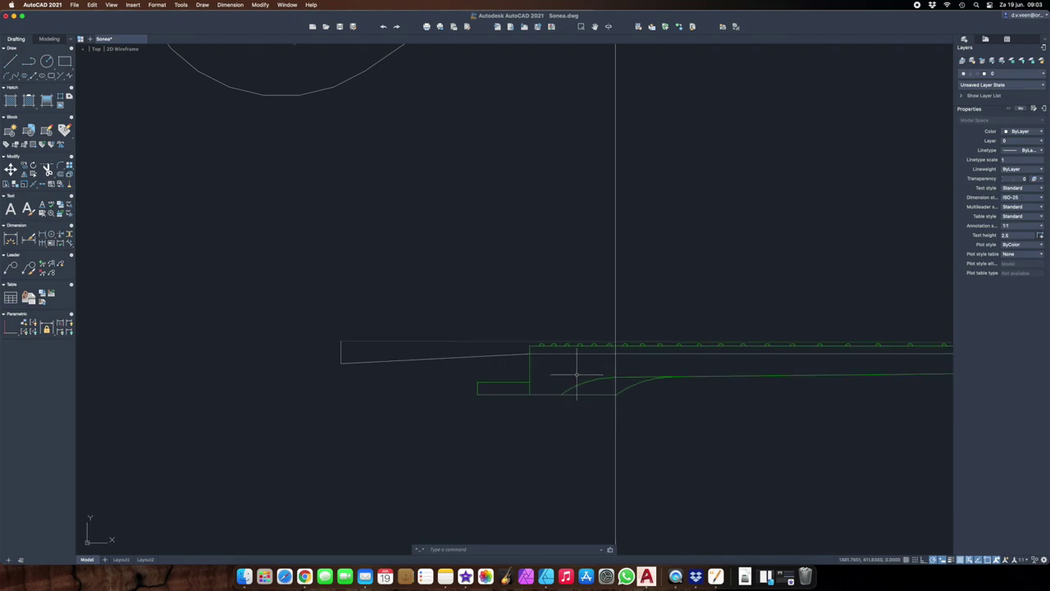
{"action": "scroll", "coordinate": [535, 359], "scroll_direction": "up", "scroll_amount": 1}
{"action": "left_click", "coordinate": [512, 353]}
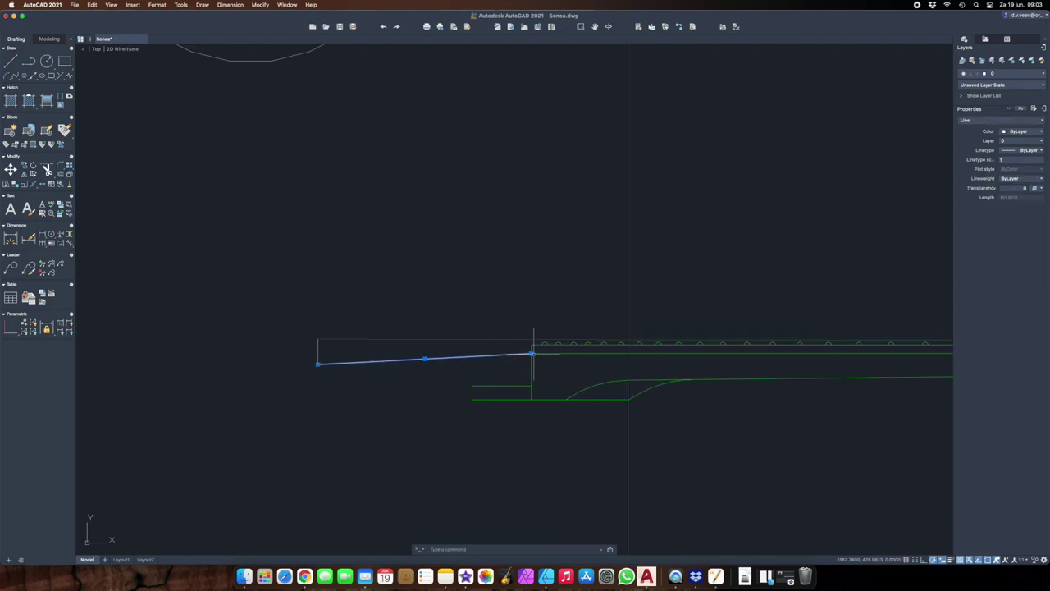
{"action": "mouse_move", "coordinate": [531, 354]}
{"action": "left_click", "coordinate": [552, 371]}
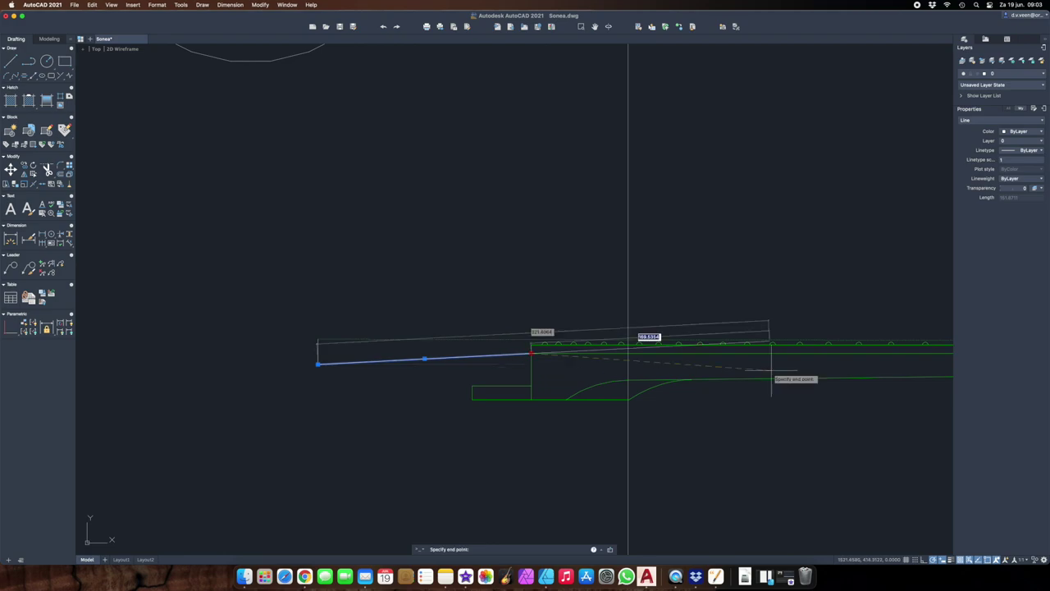
{"action": "left_click", "coordinate": [756, 377]}
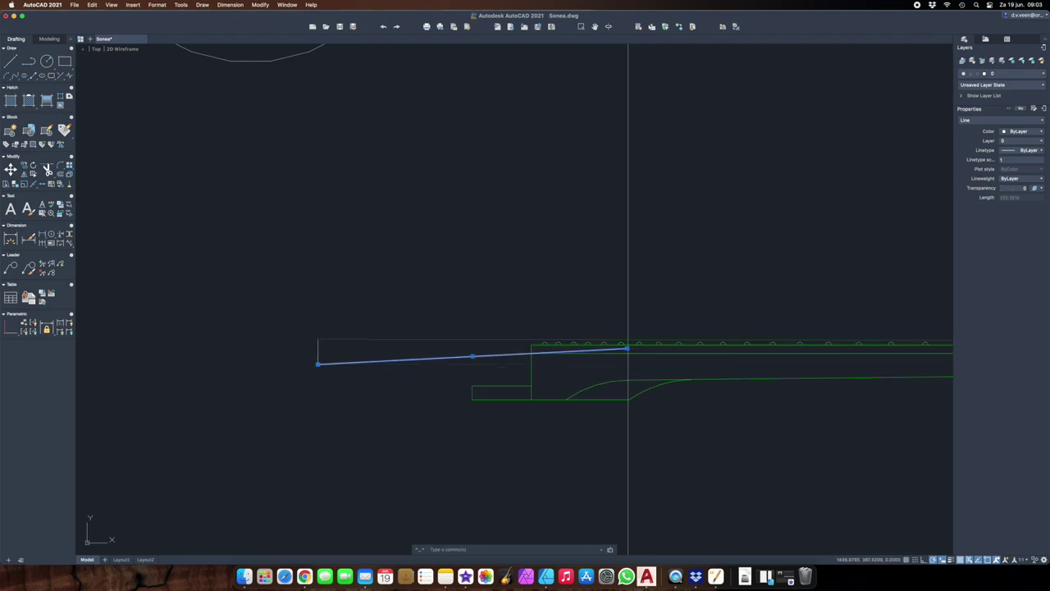
{"action": "key", "text": "Escape"}
Move the sloped line's right end back to the green neck corner.
{"action": "scroll", "coordinate": [598, 347], "scroll_direction": "up", "scroll_amount": 3}
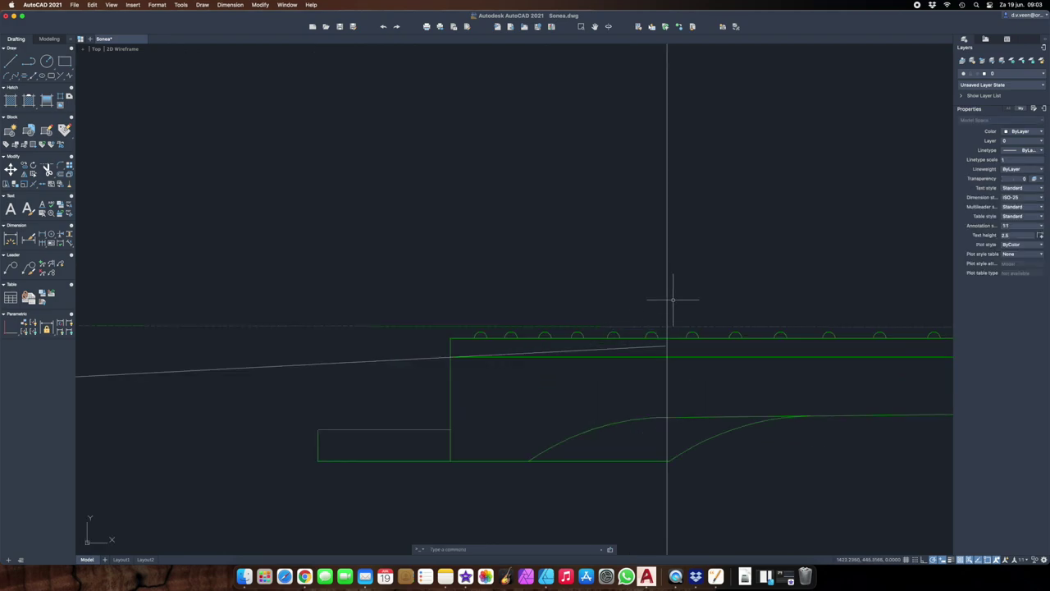
{"action": "left_click", "coordinate": [637, 348]}
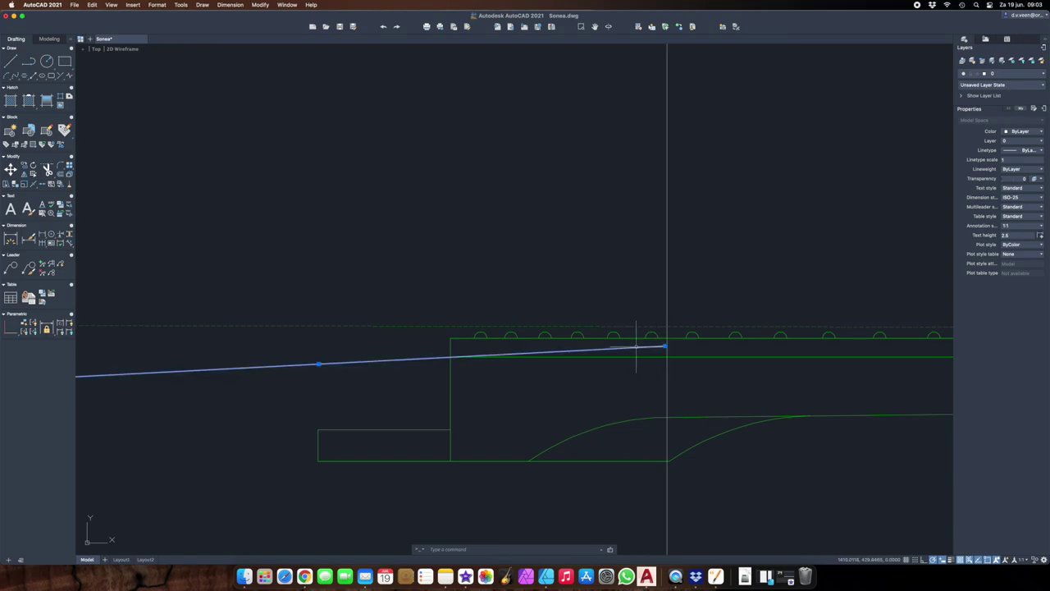
{"action": "left_click", "coordinate": [665, 348]}
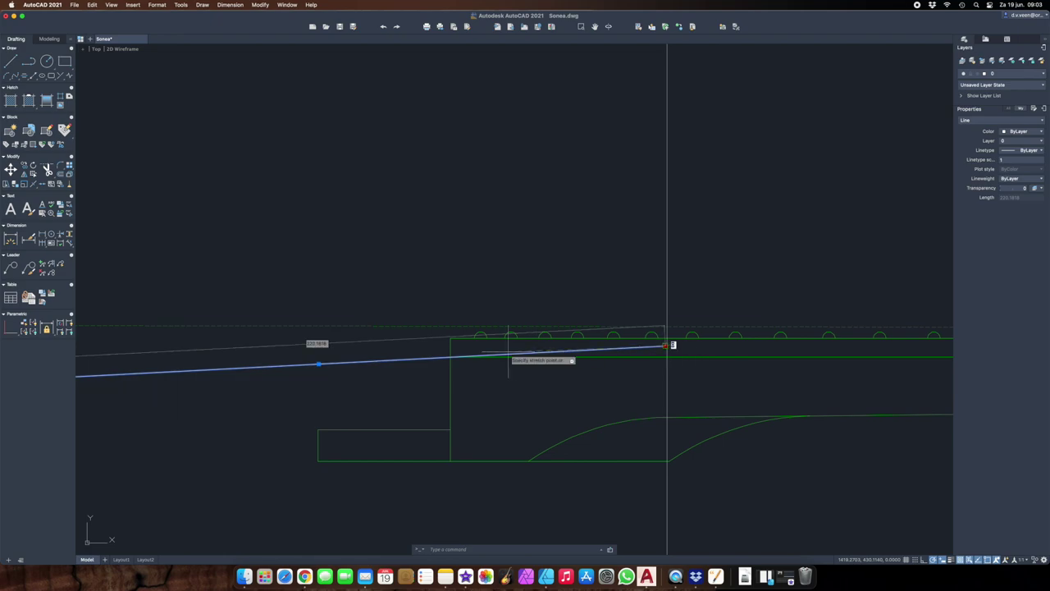
{"action": "left_click", "coordinate": [450, 358]}
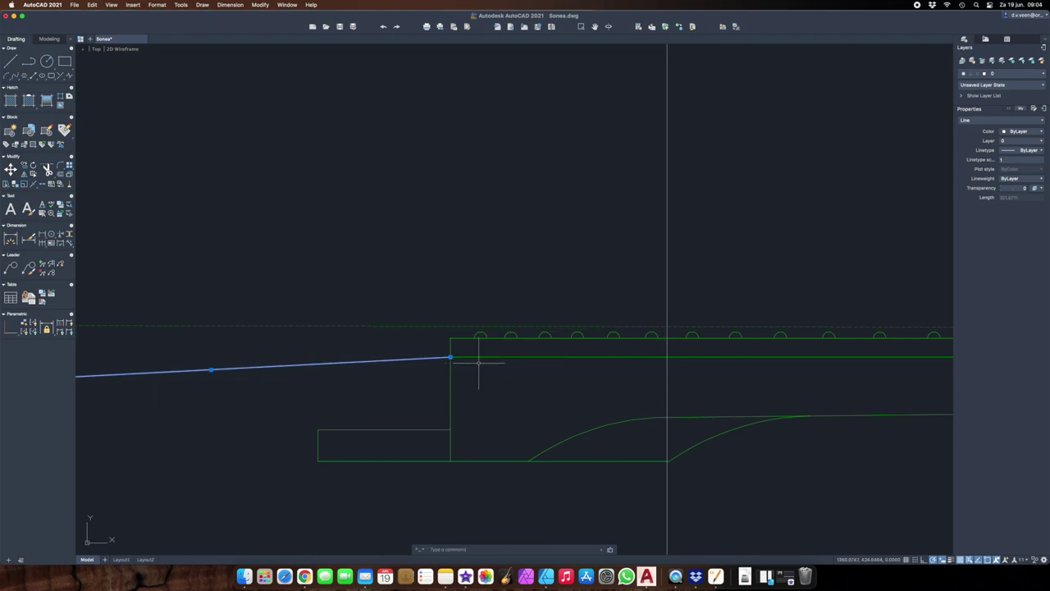
Draw a horizontal neck-top line from the neck corner to the vertical alignment line.
{"action": "right_click", "coordinate": [478, 362]}
{"action": "left_click", "coordinate": [500, 382]}
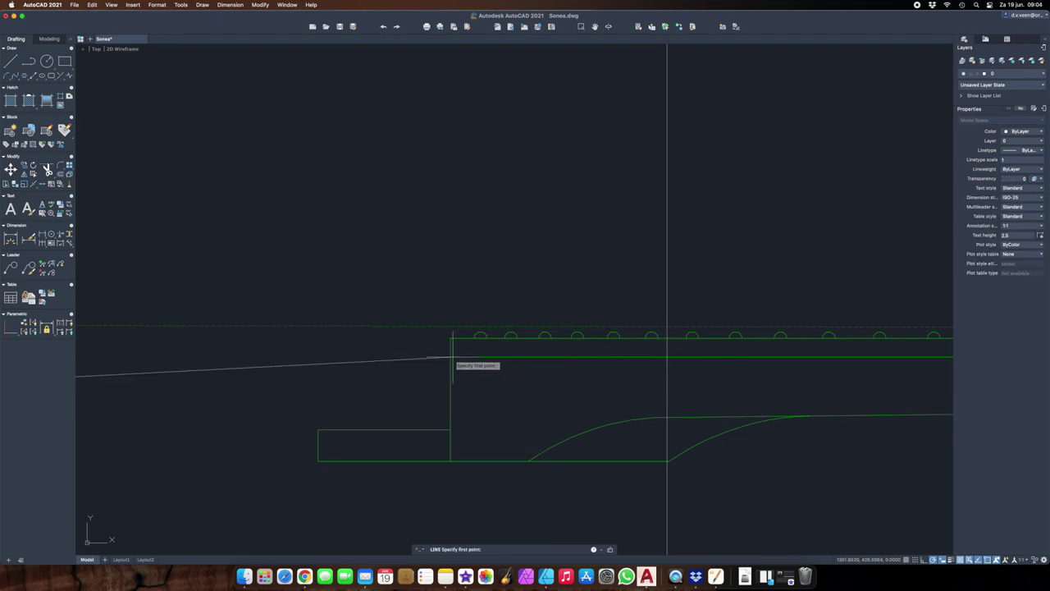
{"action": "left_click", "coordinate": [450, 358]}
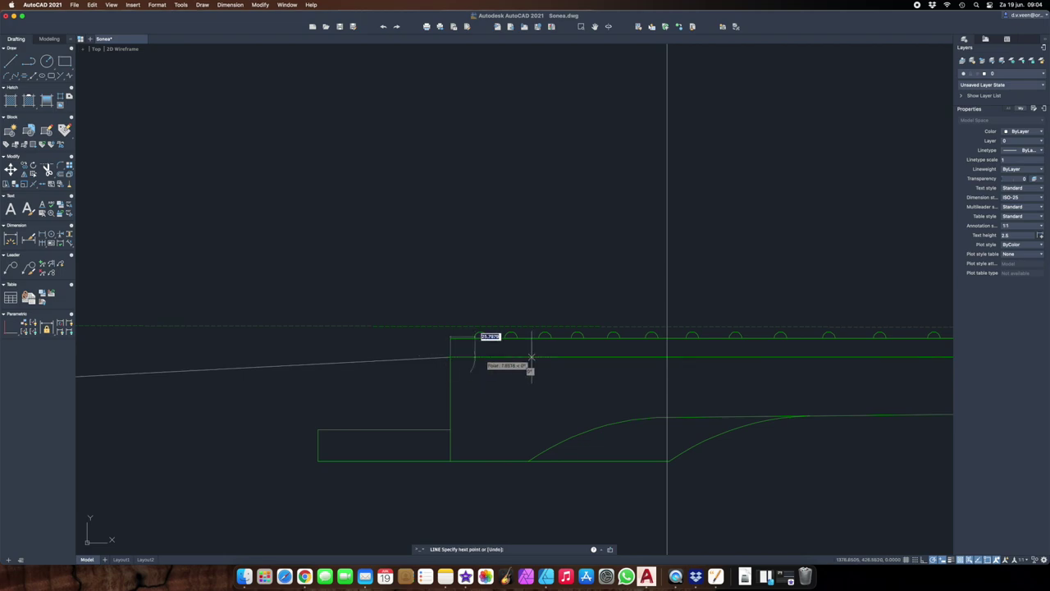
{"action": "left_click", "coordinate": [667, 358]}
{"action": "key", "text": "Return"}
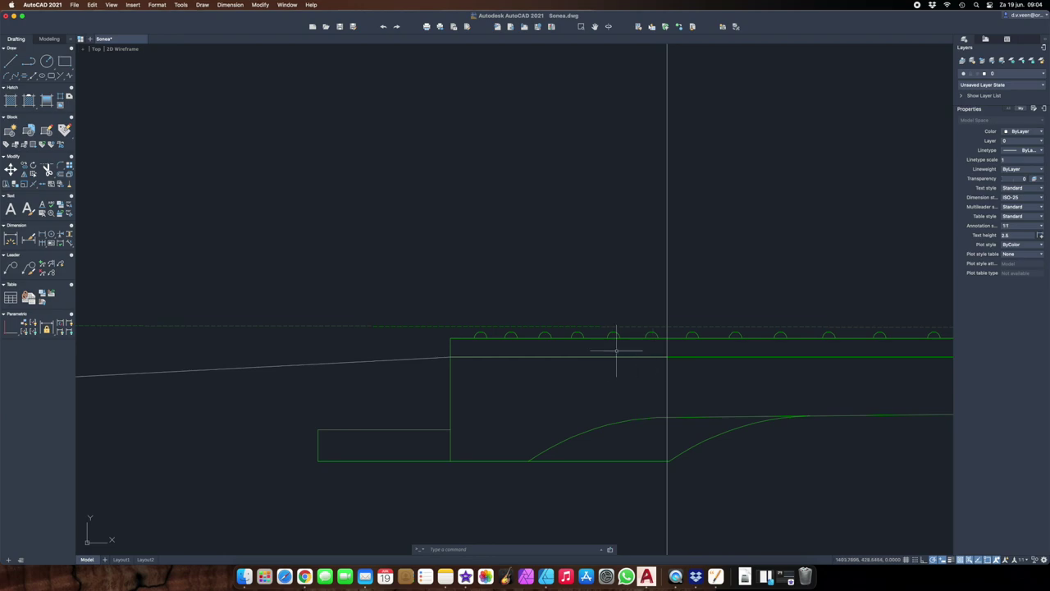
Stretch the sloping neck-angle line's right end to where the neck top meets the reference line.
{"action": "left_click", "coordinate": [425, 359]}
{"action": "key", "text": "Escape"}
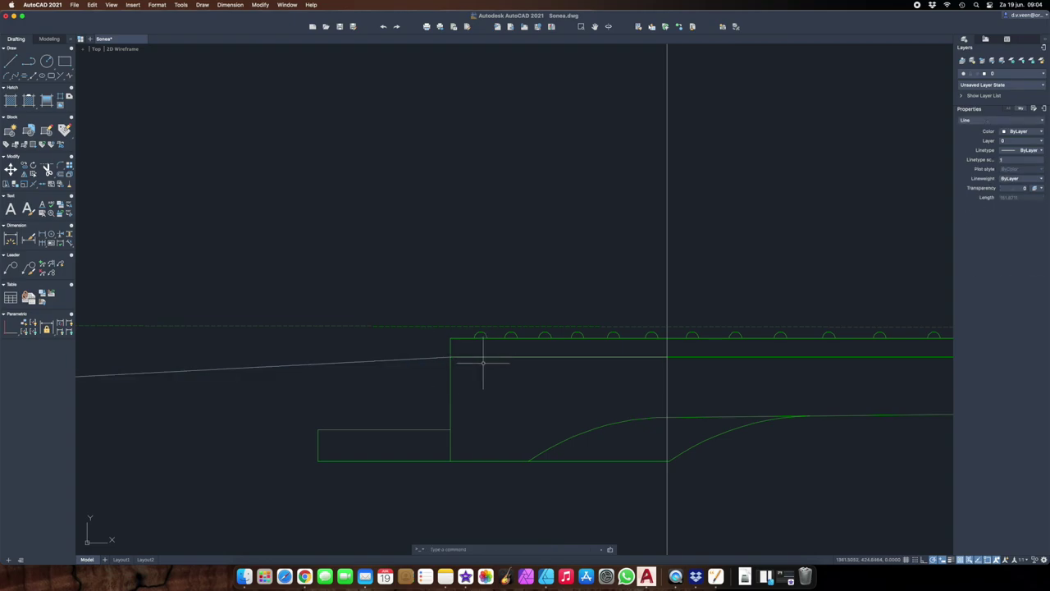
{"action": "left_click", "coordinate": [485, 358]}
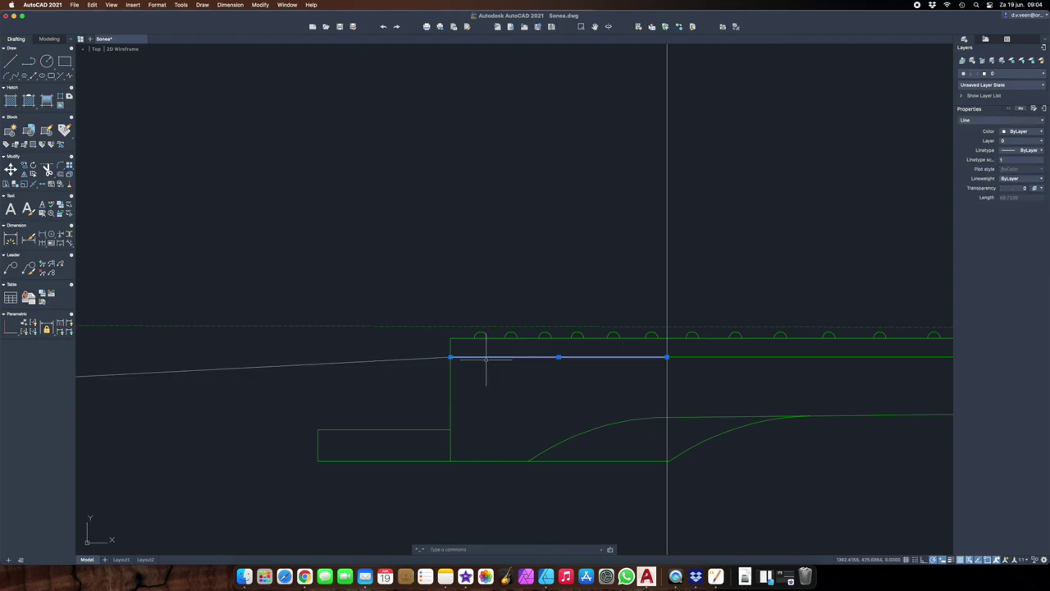
{"action": "key", "text": "Escape"}
{"action": "left_click", "coordinate": [417, 359]}
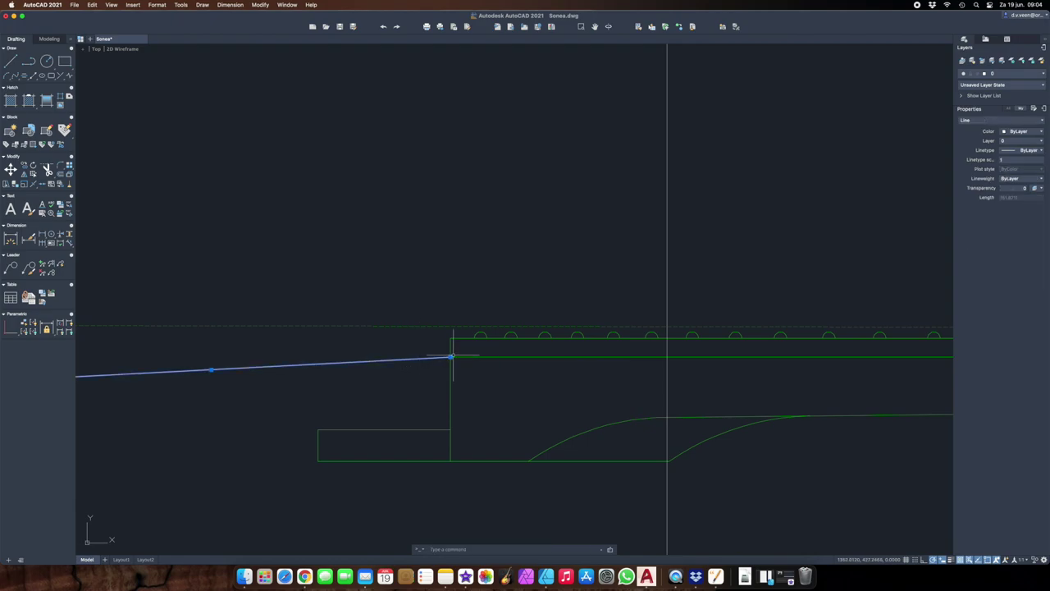
{"action": "left_click", "coordinate": [450, 356]}
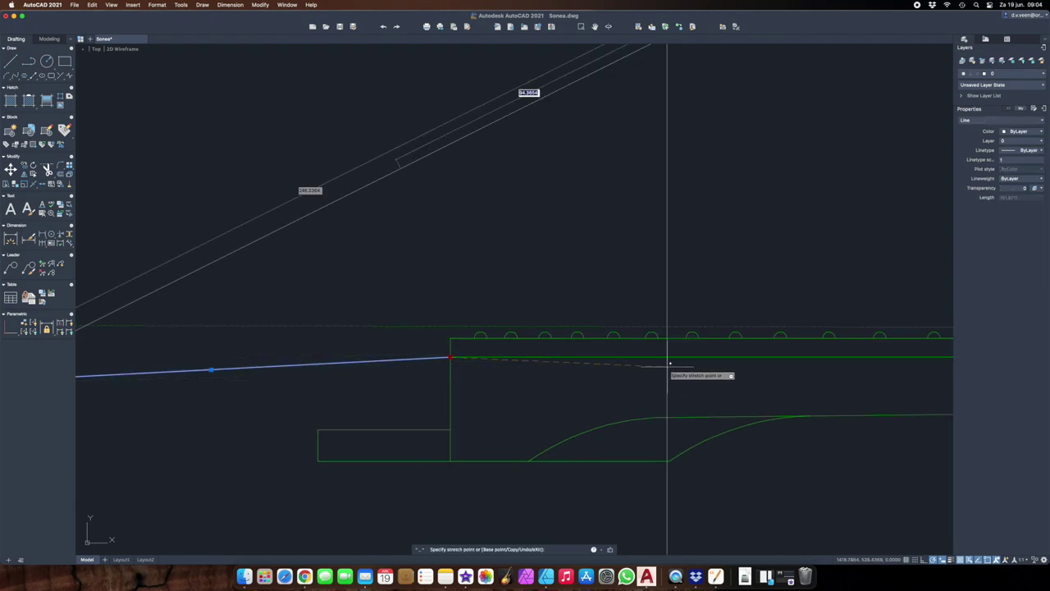
{"action": "left_click", "coordinate": [667, 357]}
{"action": "key", "text": "Escape"}
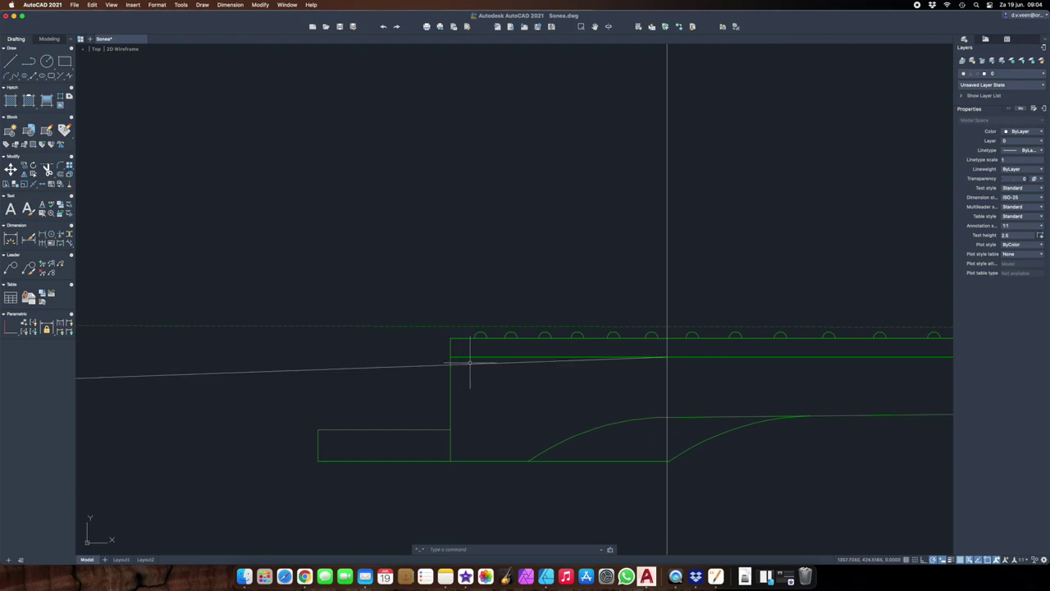
{"action": "scroll", "coordinate": [564, 387], "scroll_direction": "down", "scroll_amount": 1}
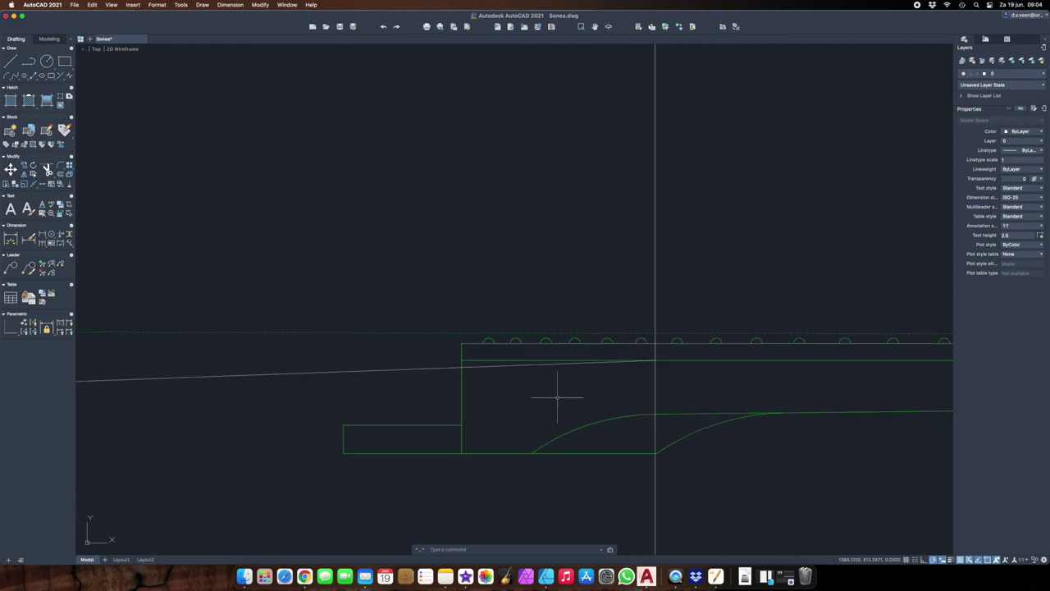
Lengthen the sloping neck-angle line further to the left with its endpoint grip.
{"action": "scroll", "coordinate": [557, 398], "scroll_direction": "down", "scroll_amount": 6}
{"action": "scroll", "coordinate": [573, 376], "scroll_direction": "up", "scroll_amount": 2}
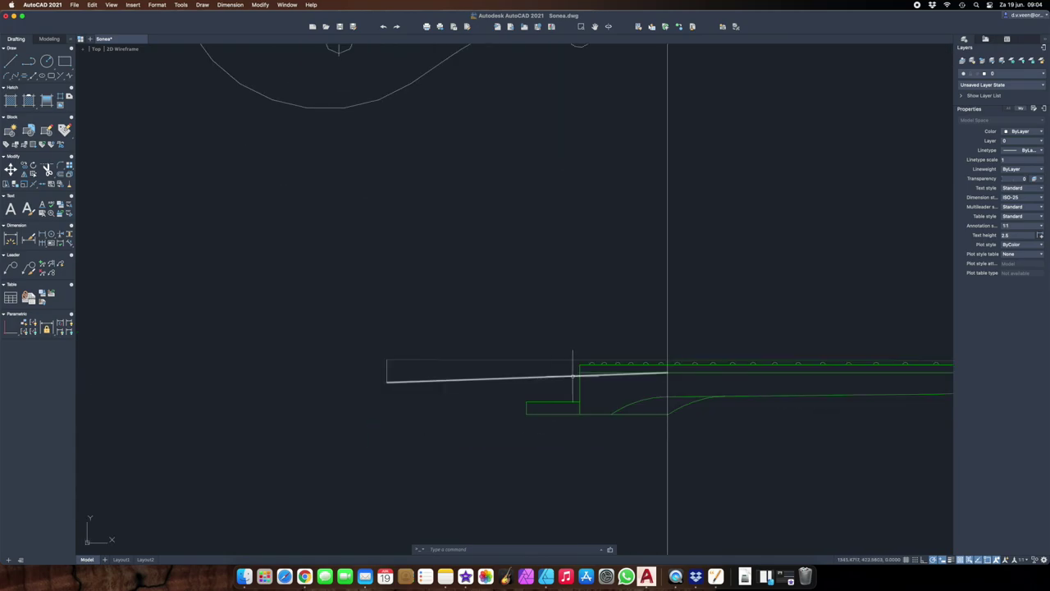
{"action": "left_click", "coordinate": [391, 378]}
{"action": "mouse_move", "coordinate": [387, 382]}
{"action": "left_click", "coordinate": [407, 396]}
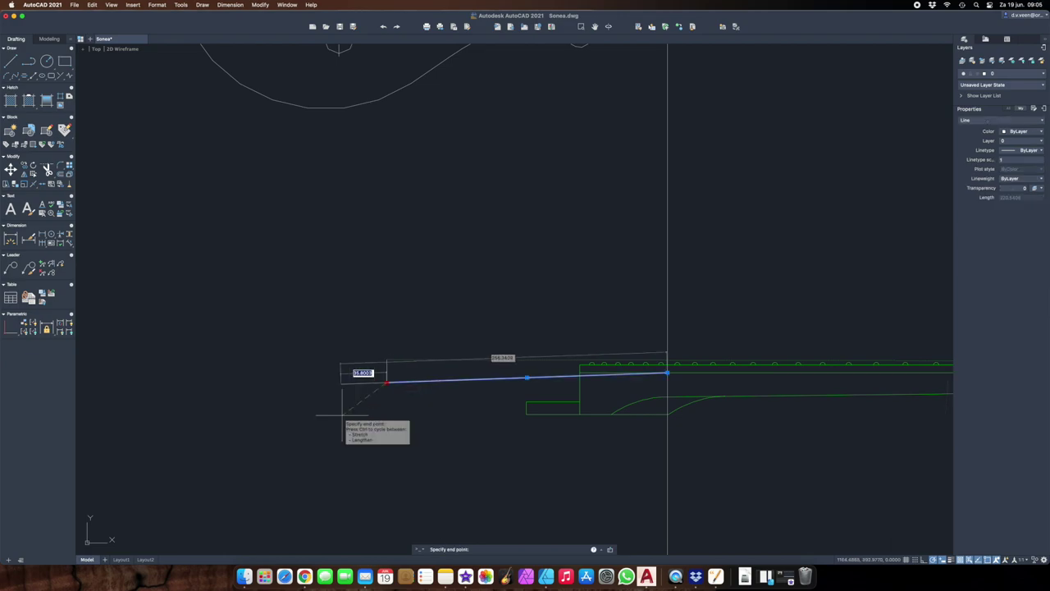
{"action": "scroll", "coordinate": [346, 416], "scroll_direction": "down", "scroll_amount": 4}
{"action": "left_click", "coordinate": [242, 429]}
{"action": "key", "text": "Escape"}
{"action": "scroll", "coordinate": [304, 427], "scroll_direction": "up", "scroll_amount": 1}
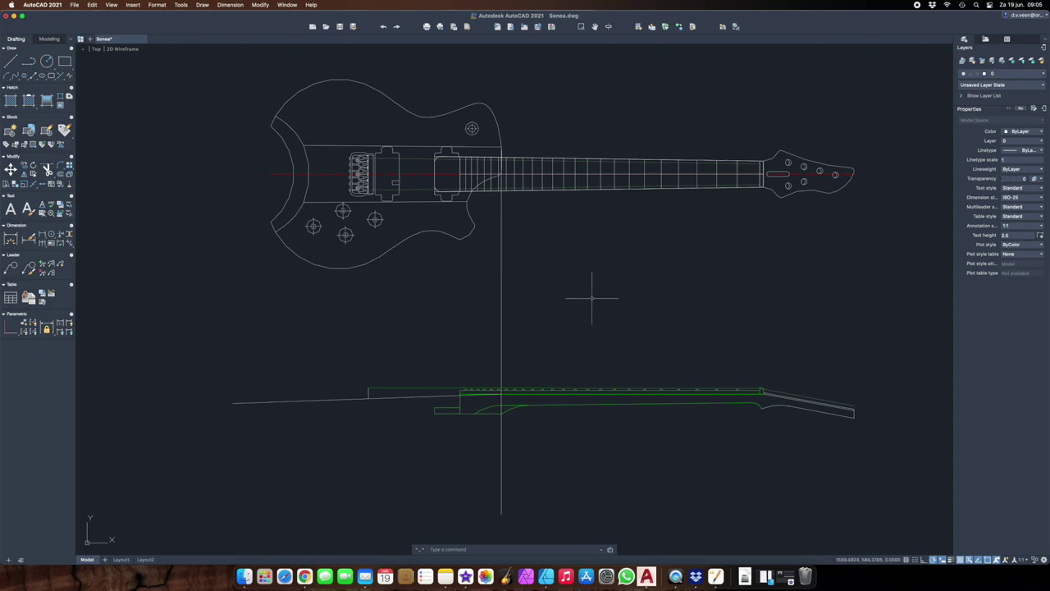
Delete the vertical construction line and start an angle dimension on the neck-top line.
{"action": "left_click_drag", "start_coordinate": [594, 298], "coordinate": [481, 315]}
{"action": "key", "text": "Delete"}
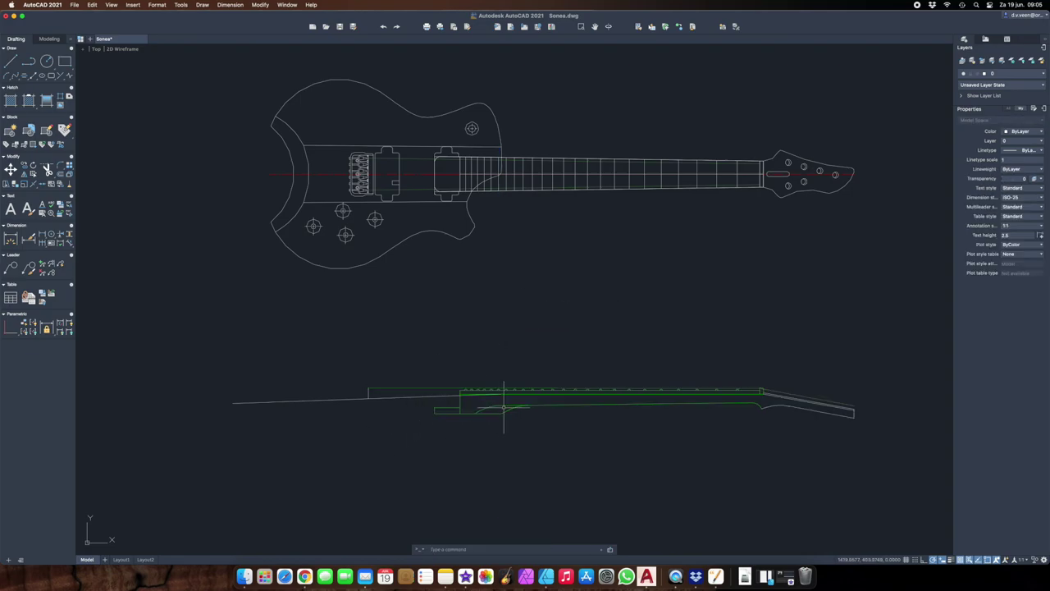
{"action": "scroll", "coordinate": [472, 405], "scroll_direction": "up", "scroll_amount": 2}
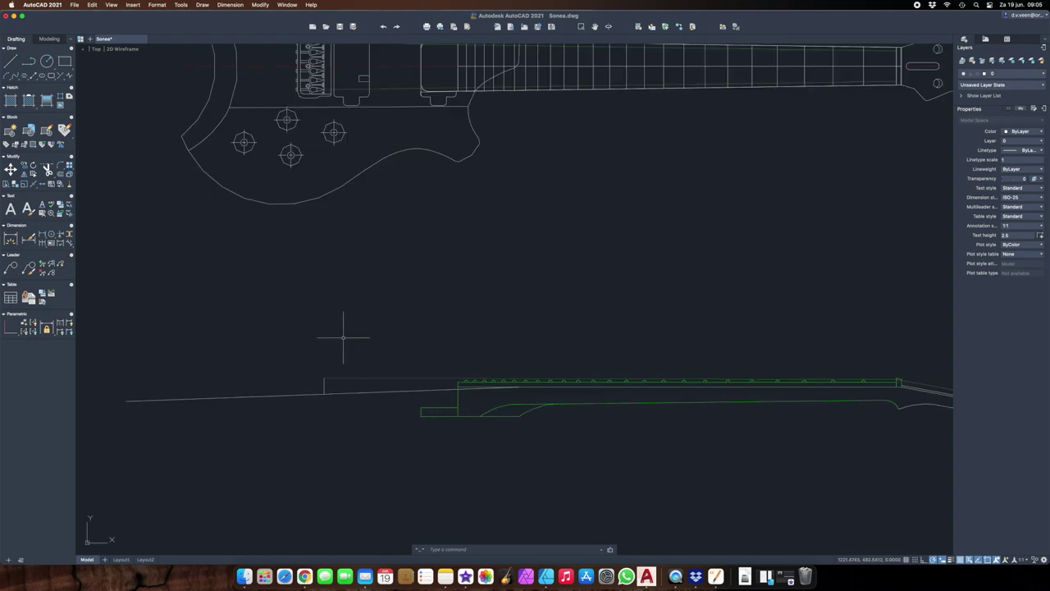
{"action": "left_click", "coordinate": [11, 238]}
{"action": "scroll", "coordinate": [426, 390], "scroll_direction": "up", "scroll_amount": 2}
{"action": "left_click", "coordinate": [451, 387]}
Place the angular dimension between the neck-top line and sloping line near their left ends.
{"action": "scroll", "coordinate": [478, 386], "scroll_direction": "up", "scroll_amount": 2}
{"action": "left_click", "coordinate": [481, 384]}
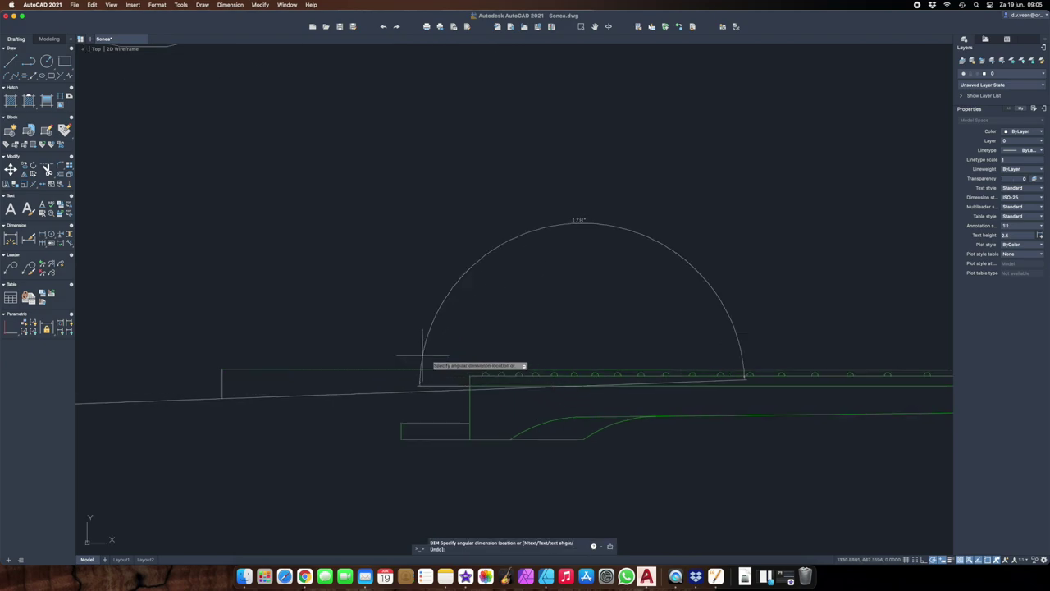
{"action": "left_click", "coordinate": [297, 395]}
{"action": "left_click", "coordinate": [262, 378]}
{"action": "key", "text": "Escape"}
Set the angular dimension's precision to 0.00 so it shows two decimal places.
{"action": "scroll", "coordinate": [237, 379], "scroll_direction": "up", "scroll_amount": 1}
{"action": "left_click", "coordinate": [277, 379]}
{"action": "left_click", "coordinate": [261, 377]}
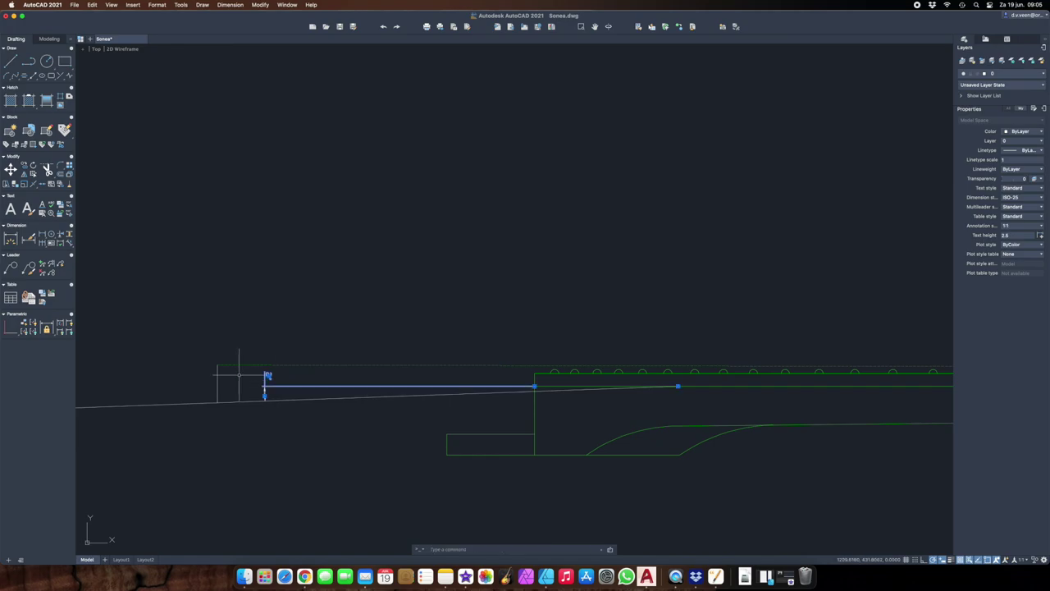
{"action": "right_click", "coordinate": [267, 376]}
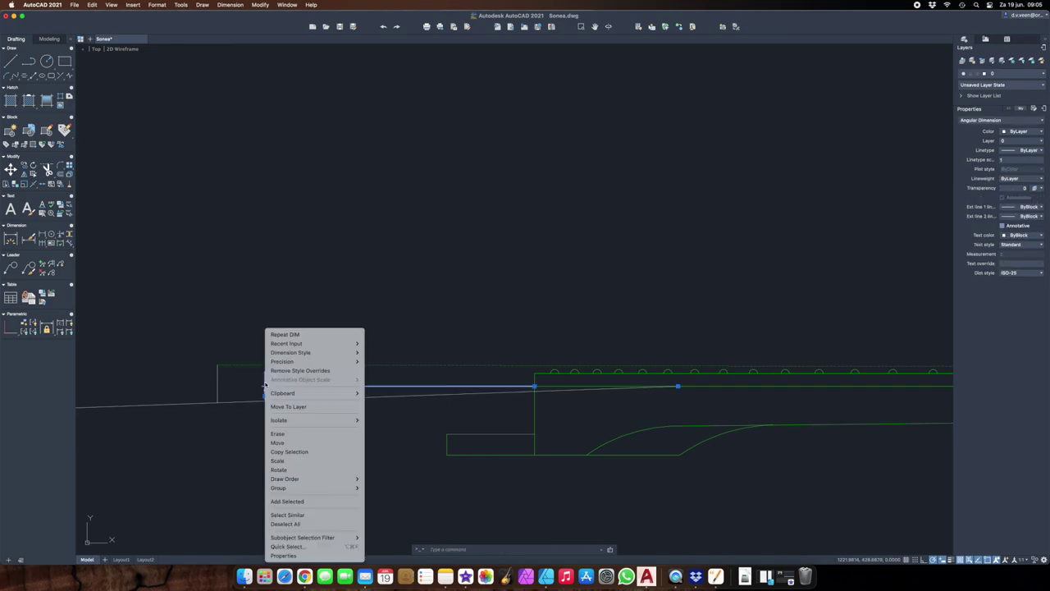
{"action": "mouse_move", "coordinate": [329, 361]}
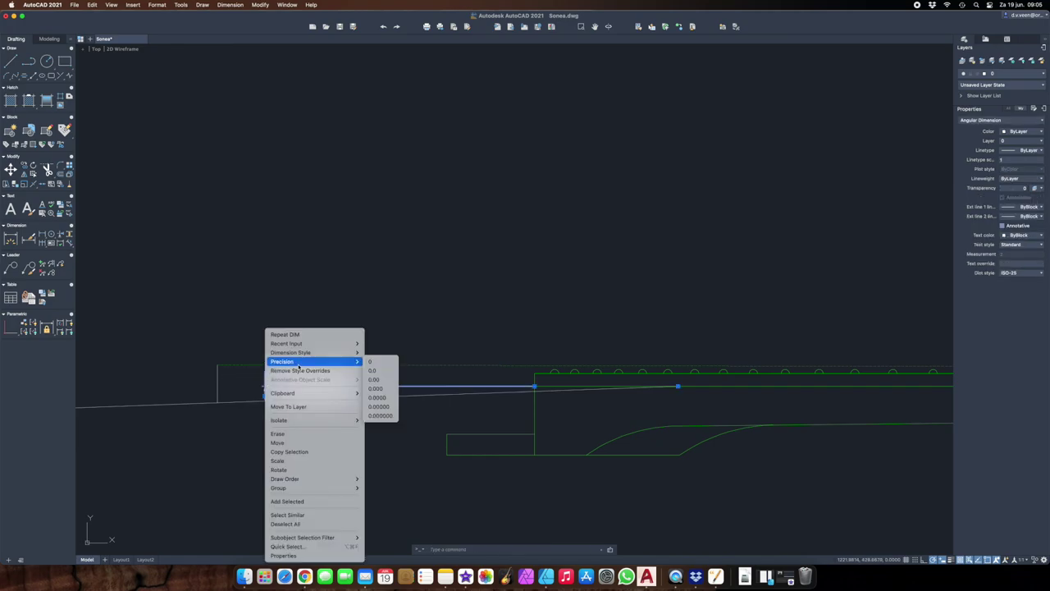
{"action": "left_click", "coordinate": [372, 380]}
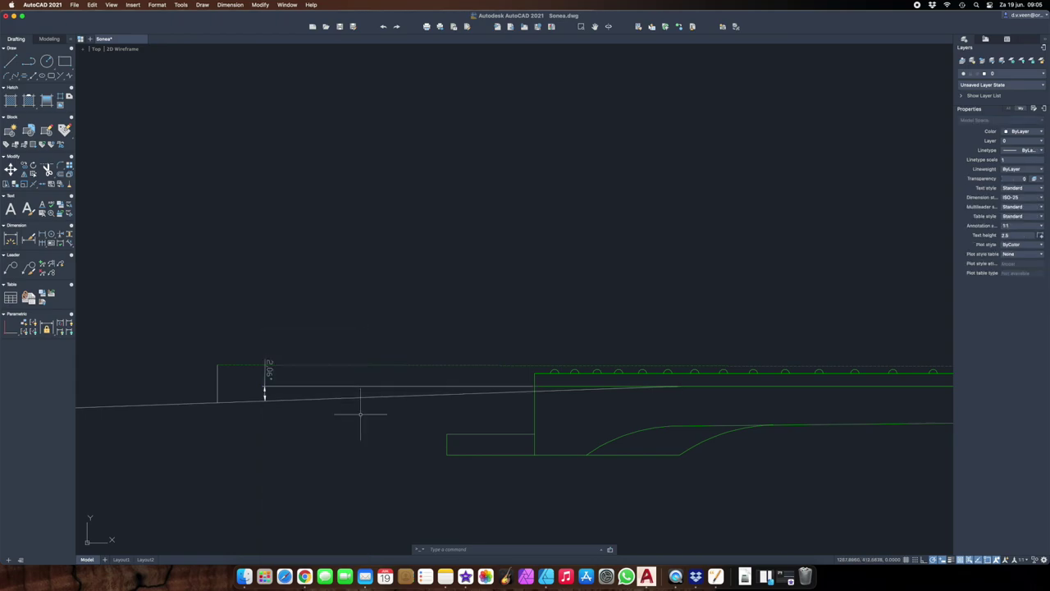
{"action": "left_click", "coordinate": [266, 371]}
{"action": "key", "text": "Escape"}
{"action": "scroll", "coordinate": [364, 417], "scroll_direction": "down", "scroll_amount": 2}
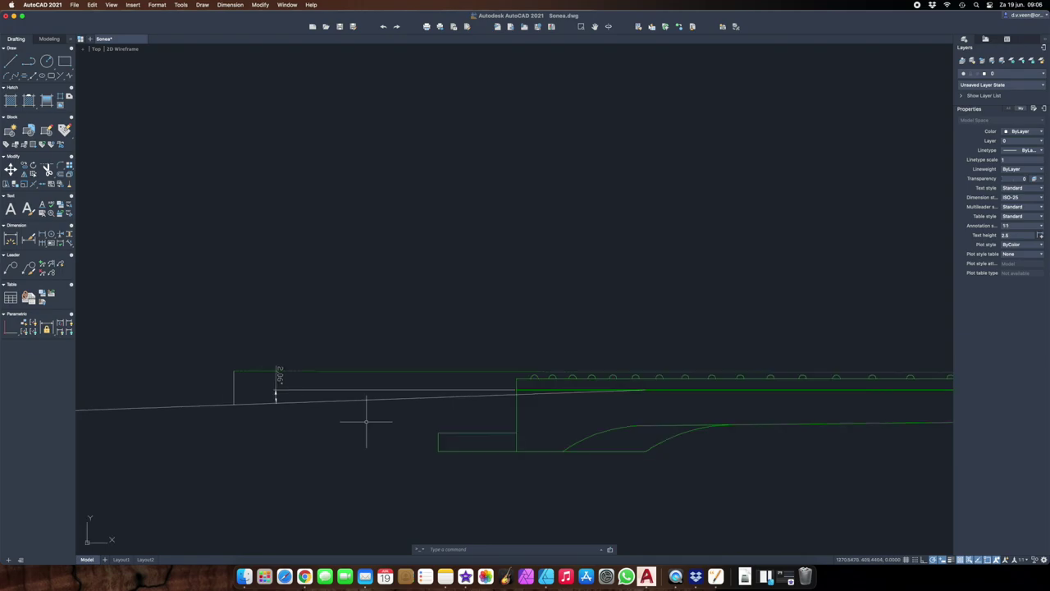
{"action": "scroll", "coordinate": [480, 474], "scroll_direction": "down", "scroll_amount": 2}
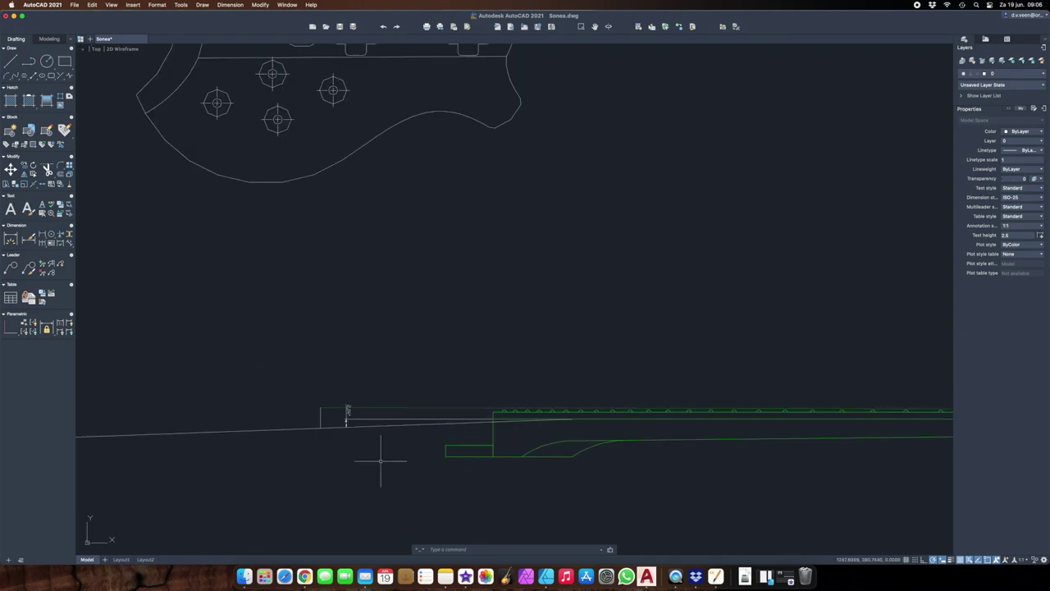
{"action": "scroll", "coordinate": [410, 467], "scroll_direction": "down", "scroll_amount": 5}
{"action": "middle_click_drag", "start_coordinate": [500, 488], "coordinate": [492, 255]}
{"action": "scroll", "coordinate": [394, 426], "scroll_direction": "up", "scroll_amount": 2}
{"action": "scroll", "coordinate": [421, 298], "scroll_direction": "up", "scroll_amount": 4}
{"action": "scroll", "coordinate": [420, 284], "scroll_direction": "up", "scroll_amount": 1}
{"action": "middle_click_drag", "start_coordinate": [578, 377], "coordinate": [512, 406]}
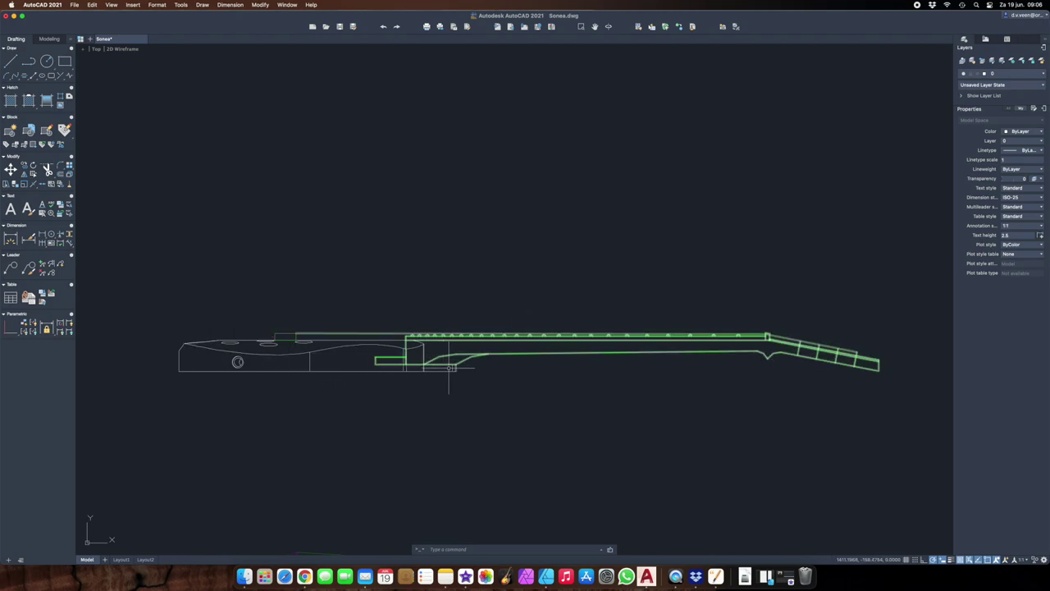
{"action": "scroll", "coordinate": [450, 366], "scroll_direction": "up", "scroll_amount": 3}
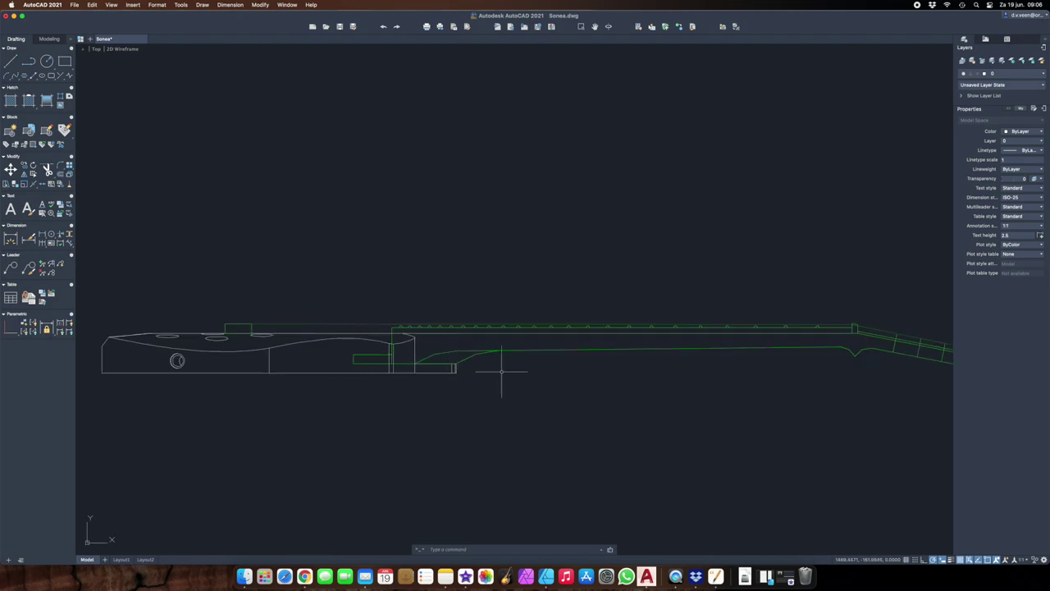
{"action": "scroll", "coordinate": [501, 371], "scroll_direction": "down", "scroll_amount": 1}
{"action": "middle_click_drag", "start_coordinate": [640, 369], "coordinate": [622, 370]}
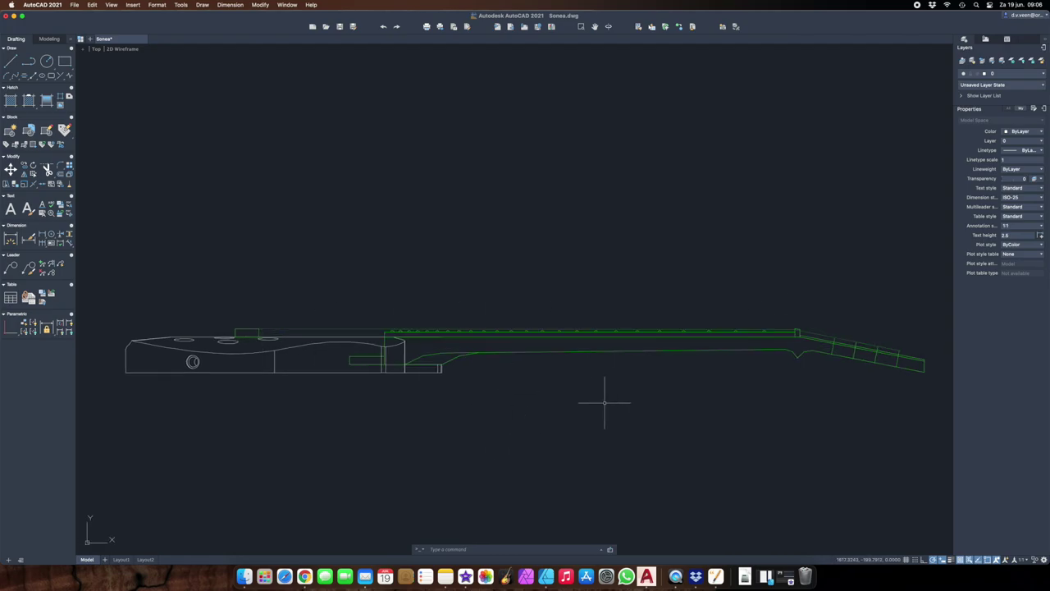
{"action": "mouse_move", "coordinate": [541, 448]}
{"action": "middle_mouse_down"}
{"action": "mouse_move", "coordinate": [556, 445]}
{"action": "mouse_move", "coordinate": [558, 197]}
{"action": "mouse_move", "coordinate": [546, 231]}
{"action": "middle_mouse_up"}
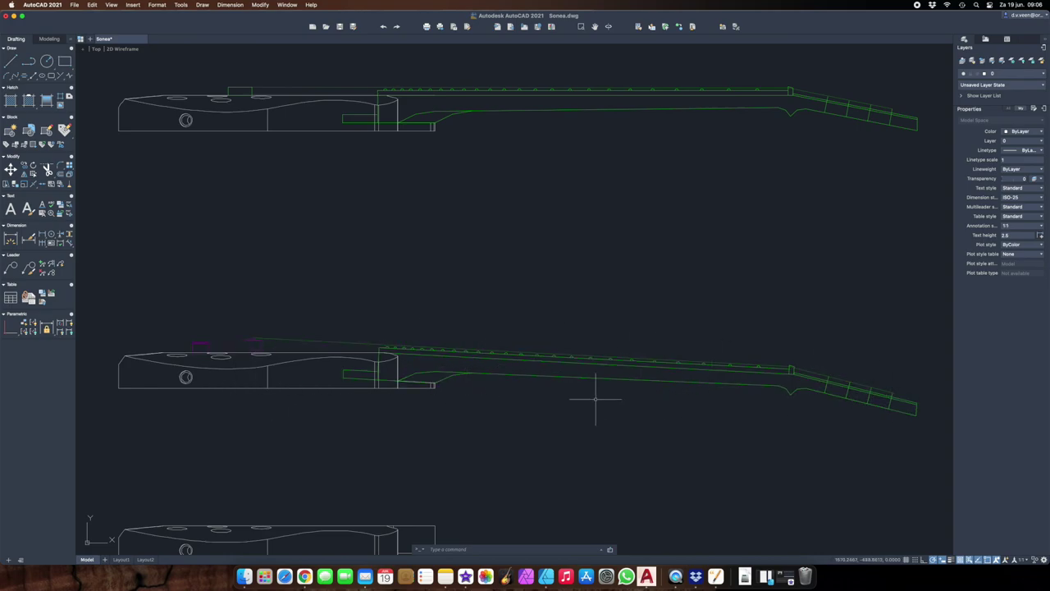
{"action": "scroll", "coordinate": [309, 367], "scroll_direction": "up", "scroll_amount": 2}
{"action": "scroll", "coordinate": [394, 358], "scroll_direction": "up", "scroll_amount": 2}
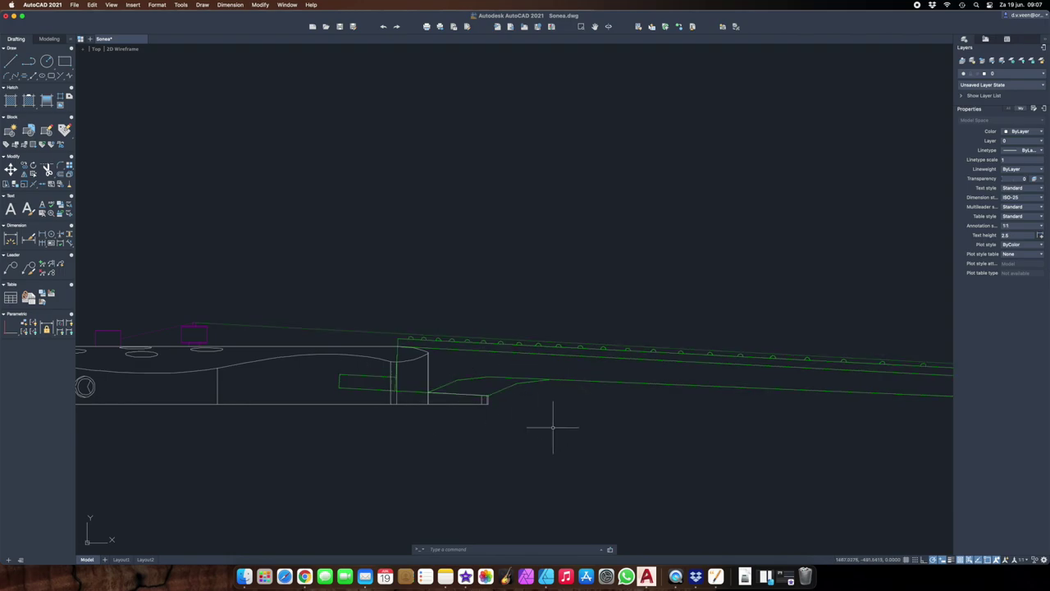
{"action": "scroll", "coordinate": [511, 418], "scroll_direction": "down", "scroll_amount": 1}
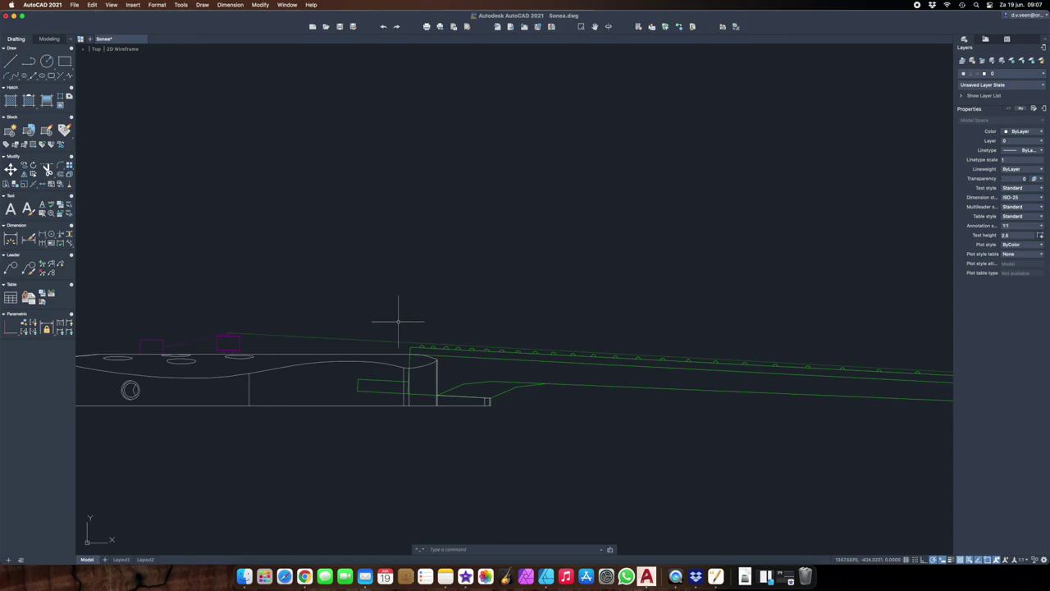
{"action": "scroll", "coordinate": [451, 328], "scroll_direction": "down", "scroll_amount": 1}
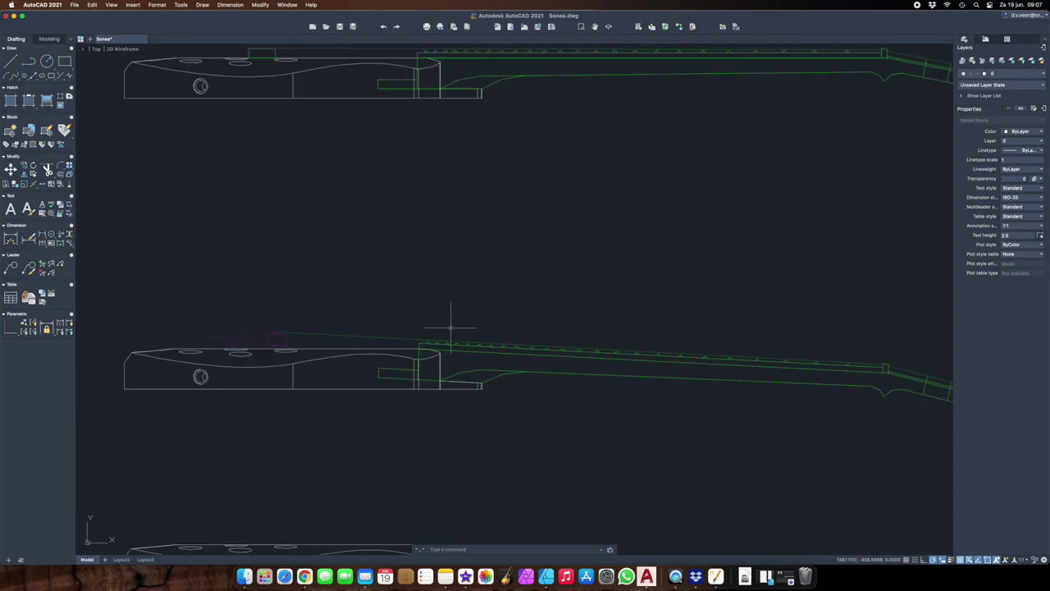
{"action": "scroll", "coordinate": [441, 276], "scroll_direction": "down", "scroll_amount": 1}
{"action": "middle_click_drag", "start_coordinate": [463, 246], "coordinate": [426, 286]}
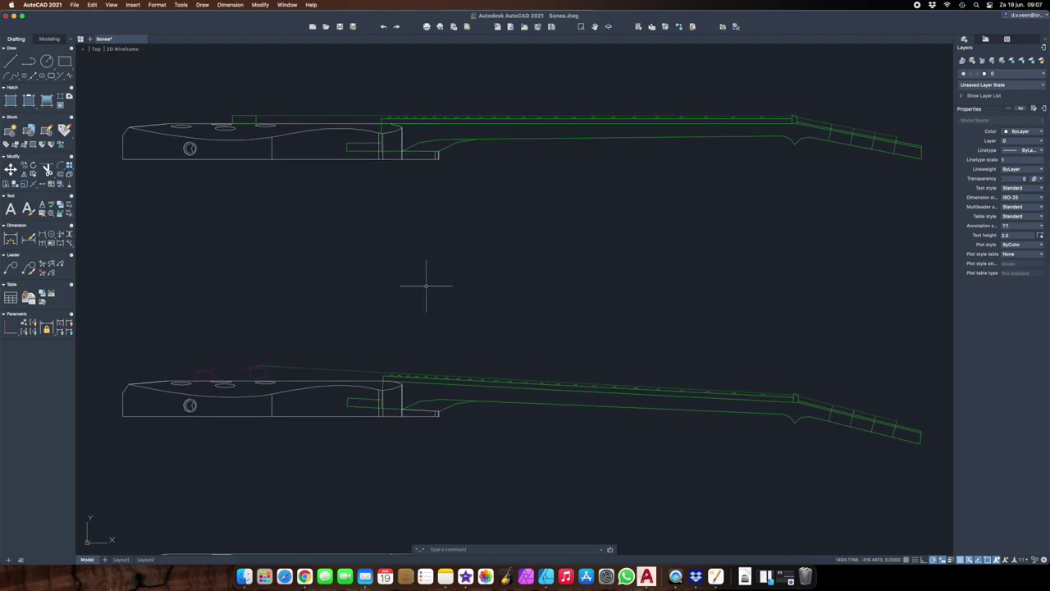